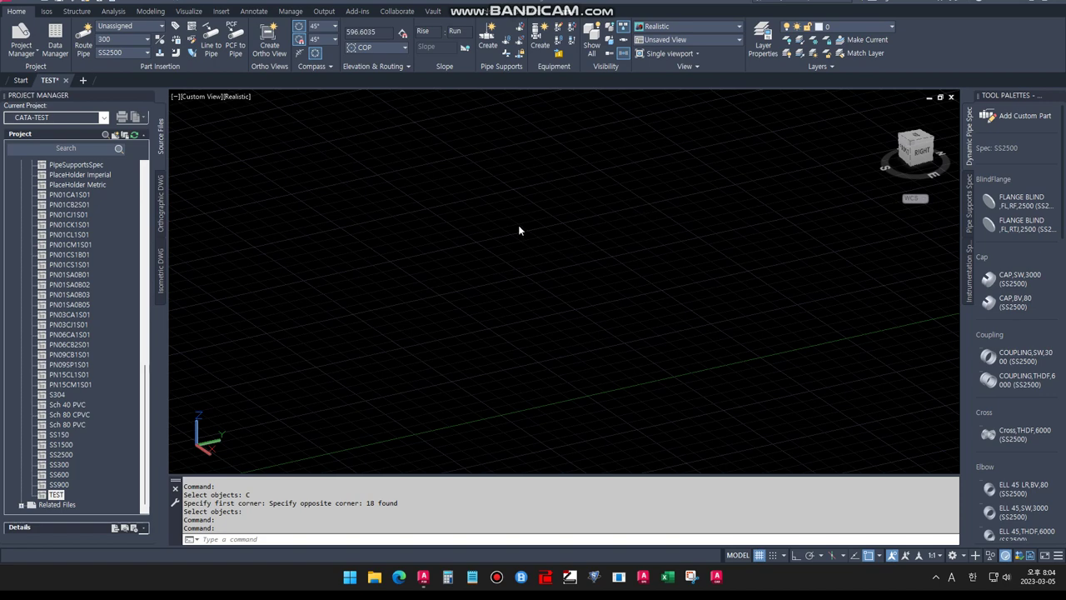
# Start a new pipe route and pick its first points, undoing one misplaced point.
pyautogui.click(389, 232)
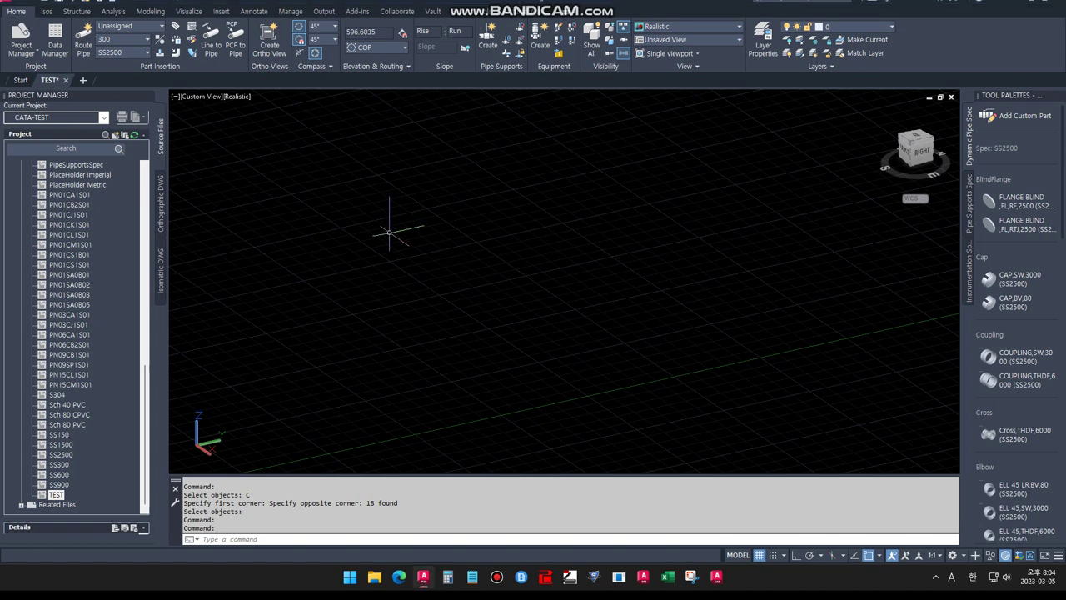
pyautogui.click(84, 38)
pyautogui.click(377, 272)
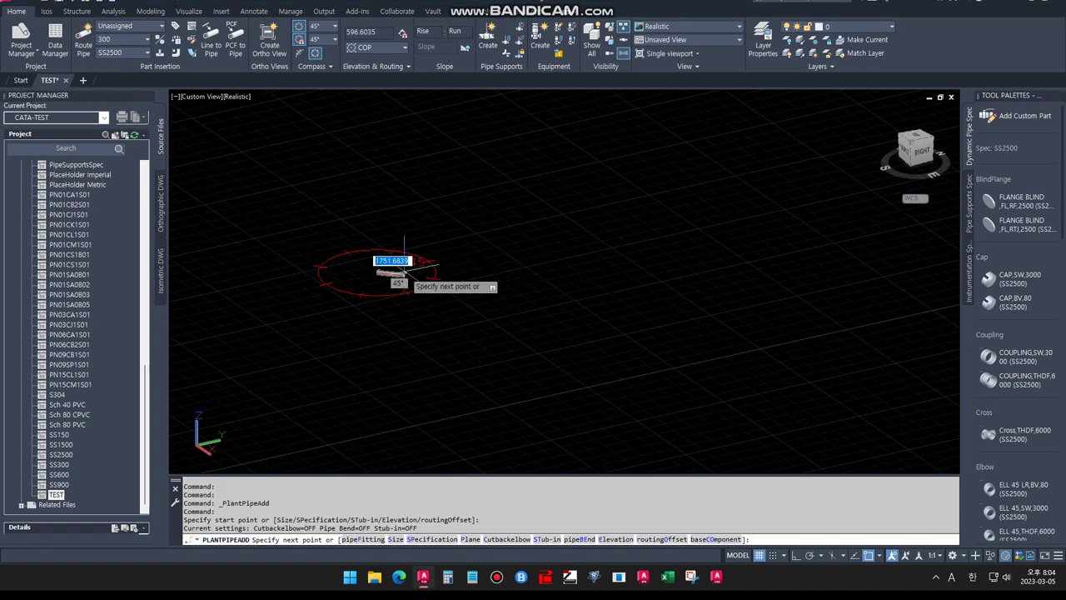
pyautogui.click(405, 271)
pyautogui.write('u')
pyautogui.press('Return')
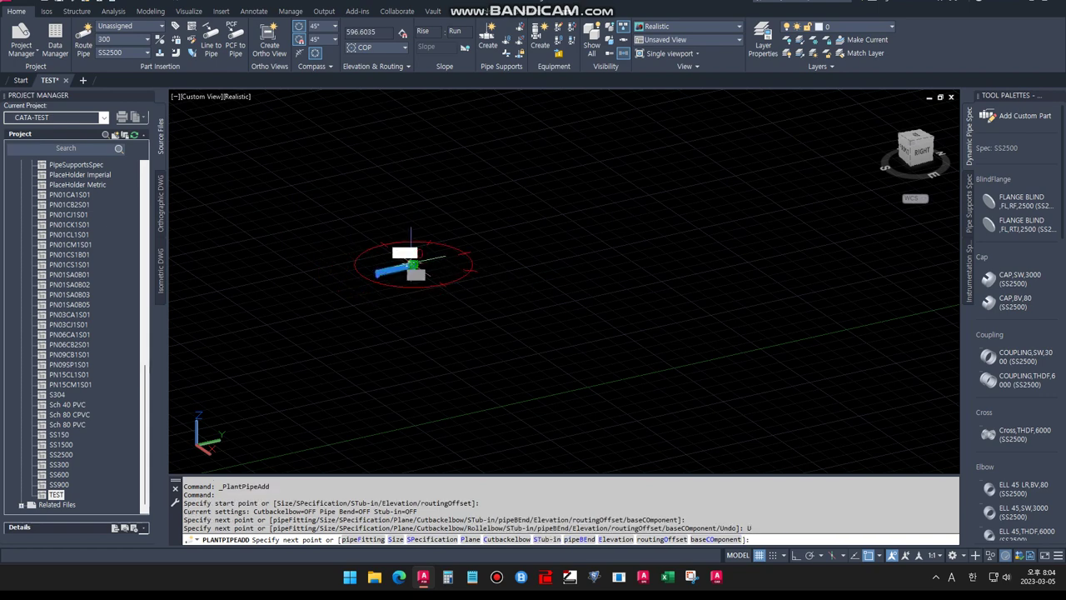
pyautogui.click(406, 271)
pyautogui.keyDown('shift'); pyautogui.moveTo(405, 269); pyautogui.dragTo(417, 278, button='middle'); pyautogui.keyUp('shift')
# Route the pipe down, across and back up through four elbows, then finish the run.
pyautogui.click(417, 278)
pyautogui.click(409, 306)
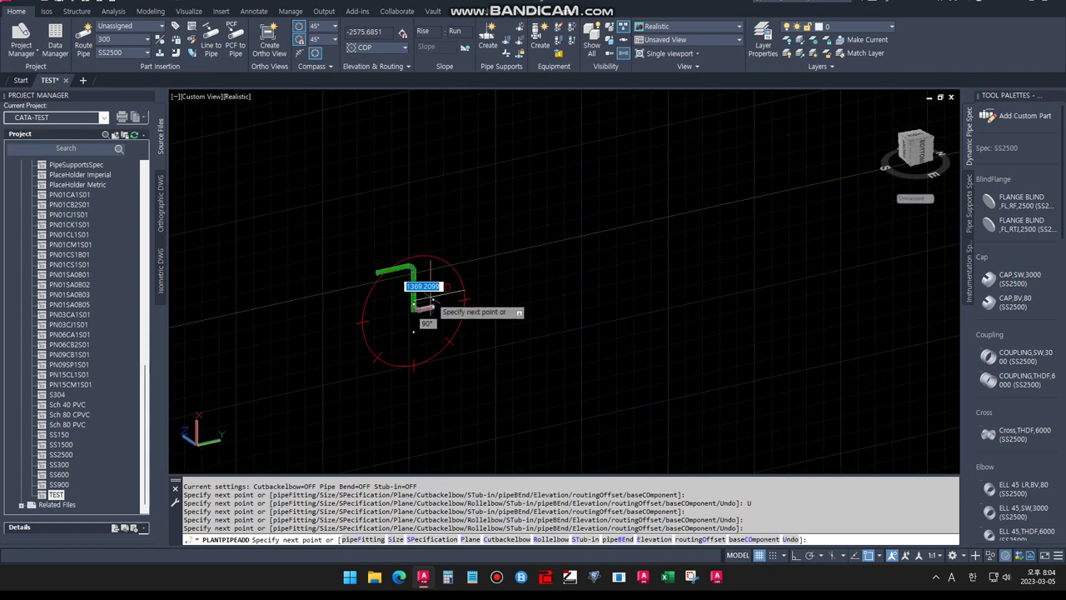
pyautogui.click(441, 306)
pyautogui.click(449, 260)
pyautogui.click(457, 261)
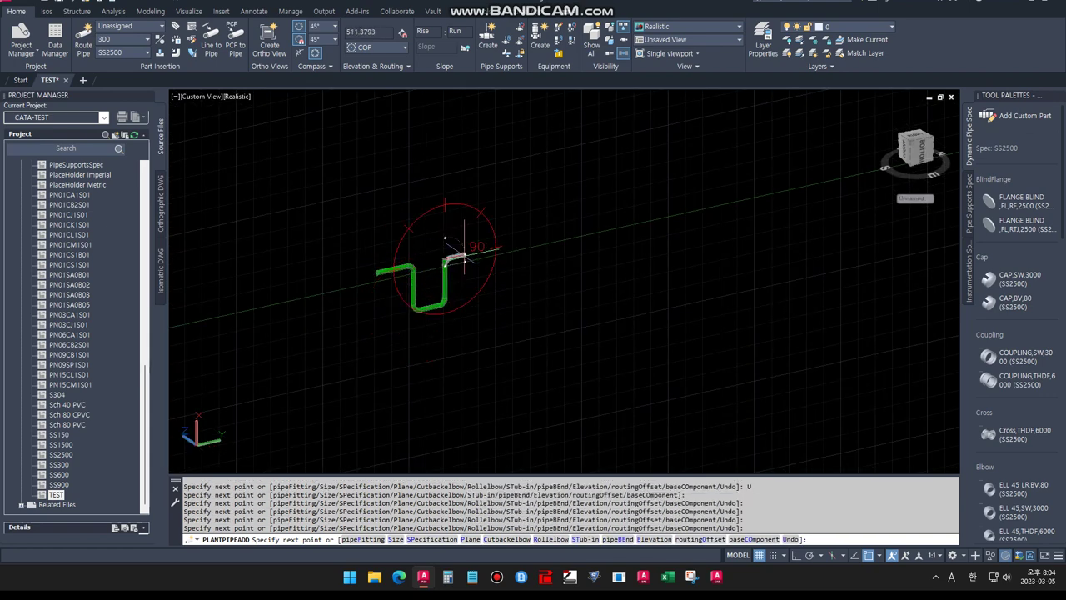
pyautogui.press('Return')
pyautogui.scroll(3, 479, 281)
pyautogui.scroll(2, 483, 281)
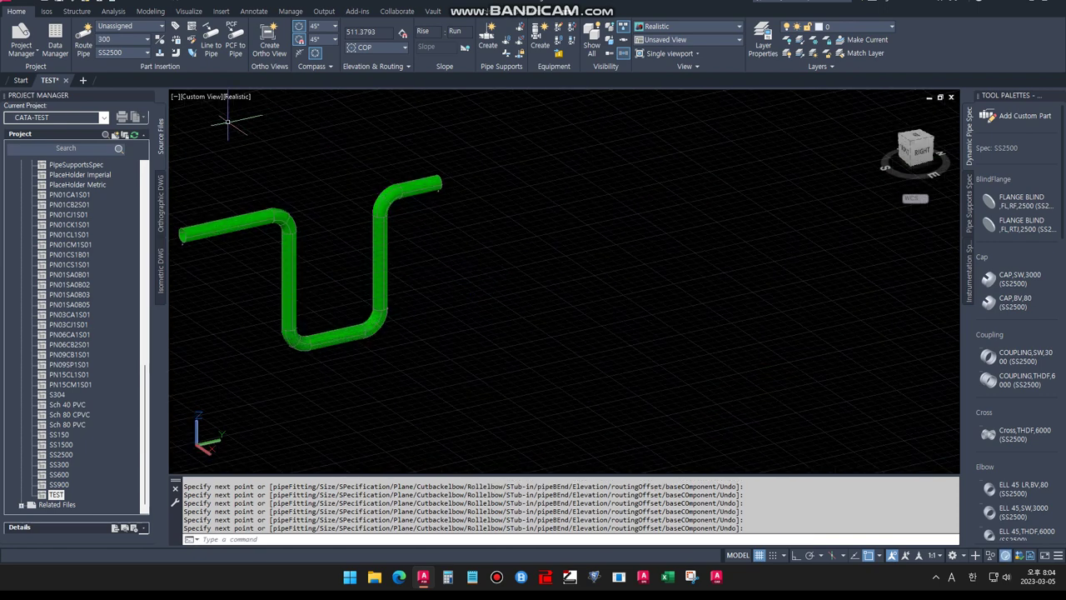
# Switch the pipe spec to TEST and start a second route right of the first.
pyautogui.click(144, 53)
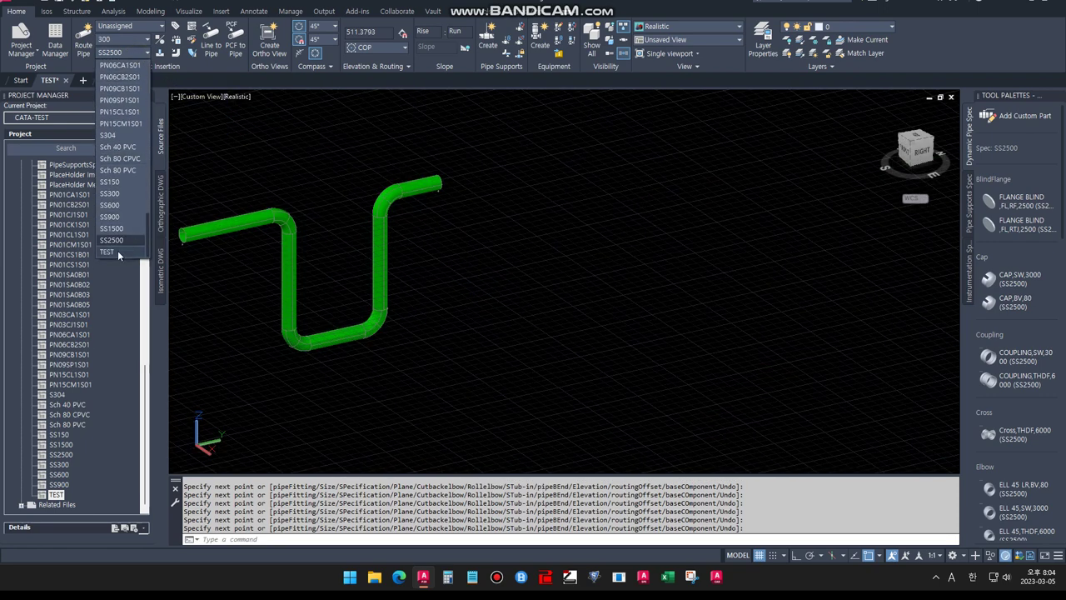
pyautogui.click(111, 251)
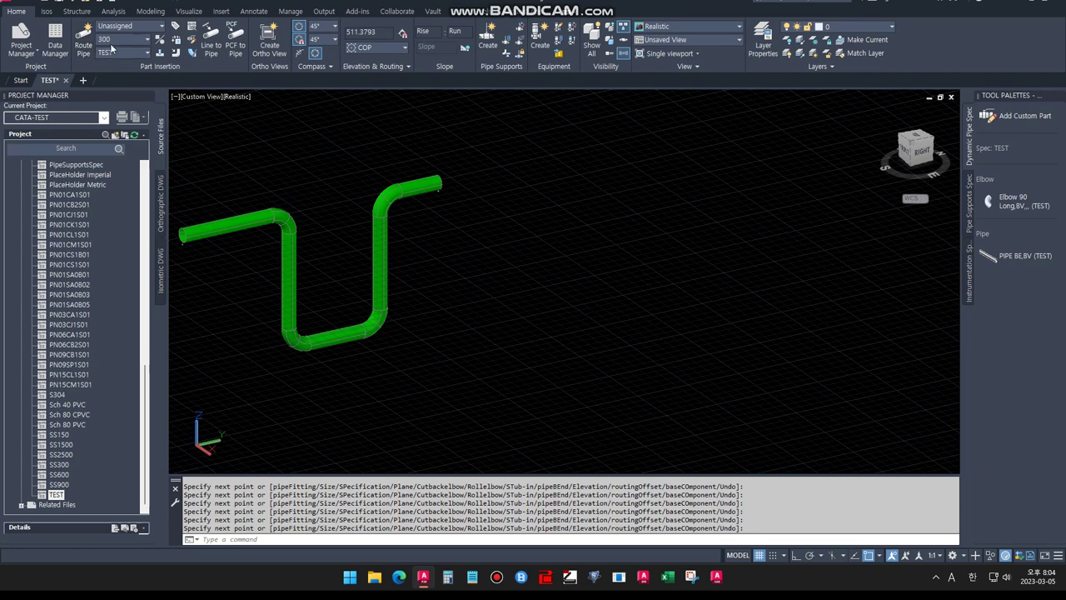
pyautogui.click(86, 35)
pyautogui.click(523, 256)
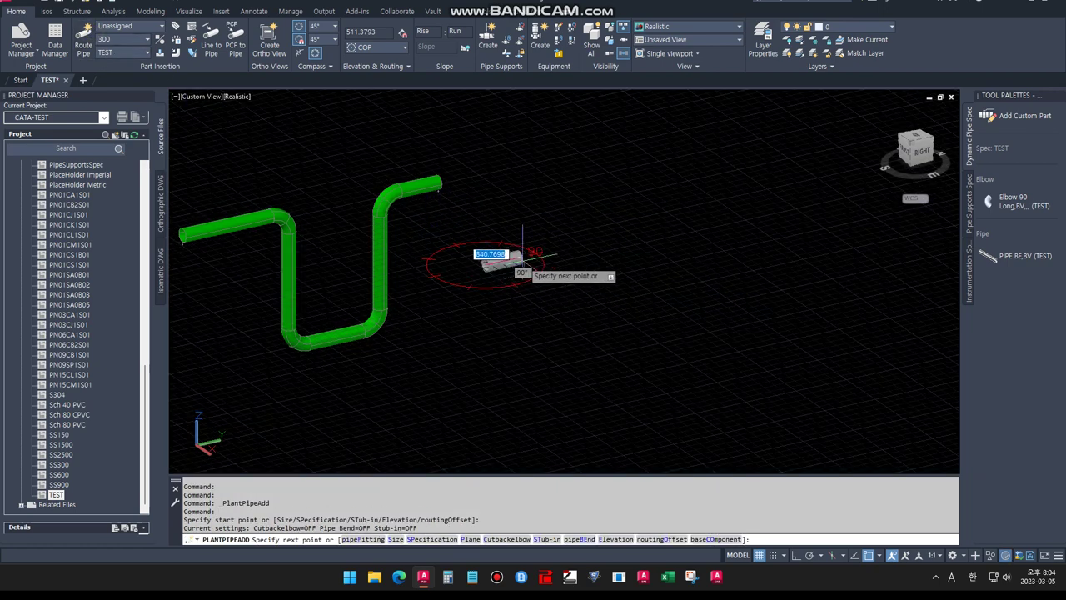
# Using Osnap overrides, route the second pipe down, right and back up, then finish it.
pyautogui.keyDown('shift'); pyautogui.rightClick(527, 265); pyautogui.keyUp('shift')
pyautogui.press('Escape')
pyautogui.rightClick(514, 321)
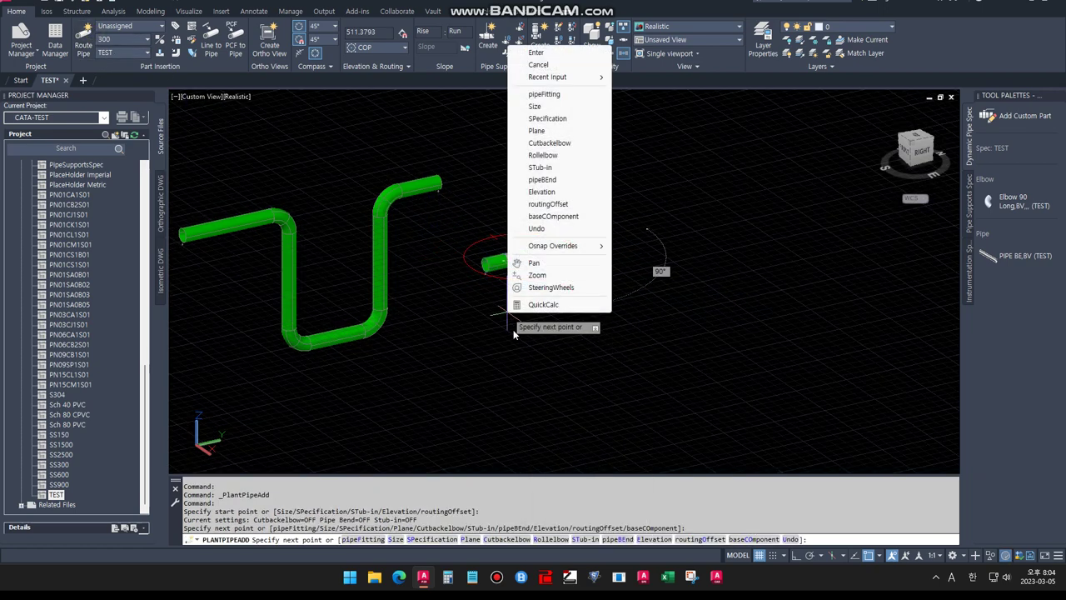
pyautogui.keyDown('shift'); pyautogui.rightClick(514, 334); pyautogui.keyUp('shift')
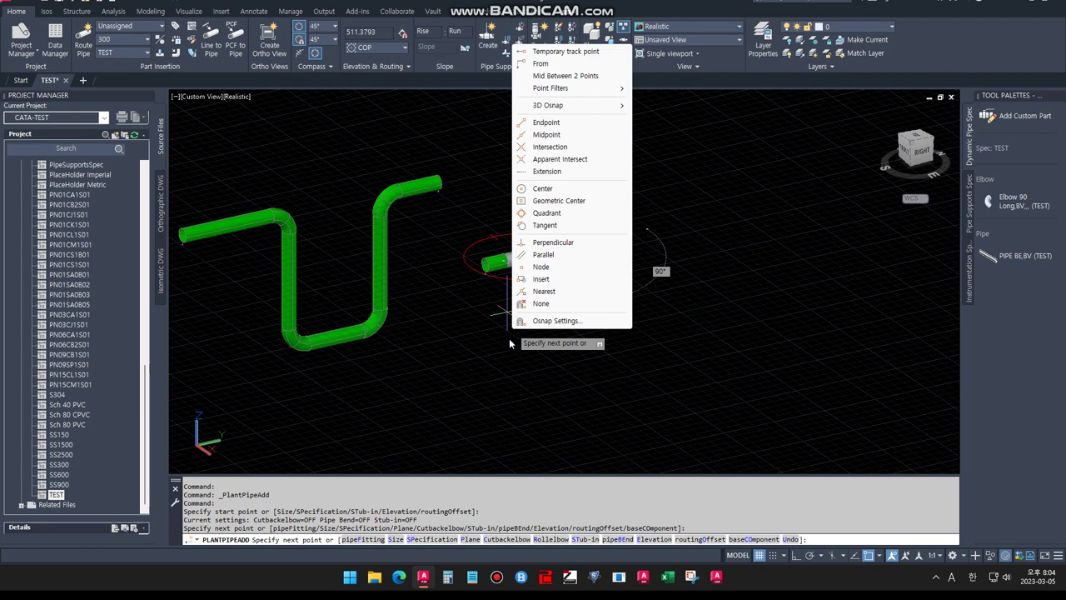
pyautogui.press('Escape')
pyautogui.click(514, 332)
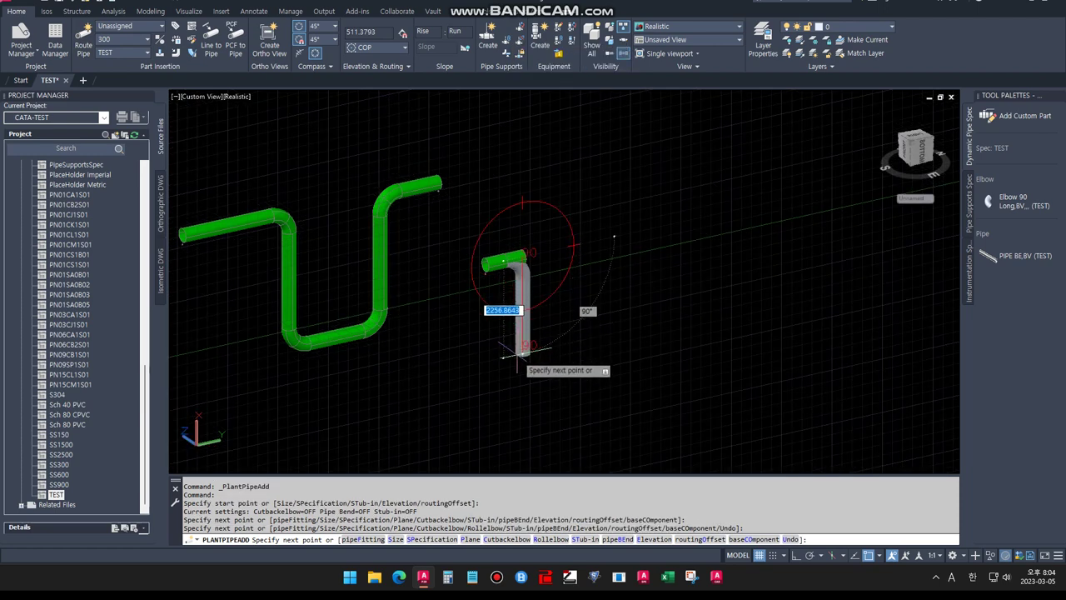
pyautogui.click(517, 353)
pyautogui.click(616, 335)
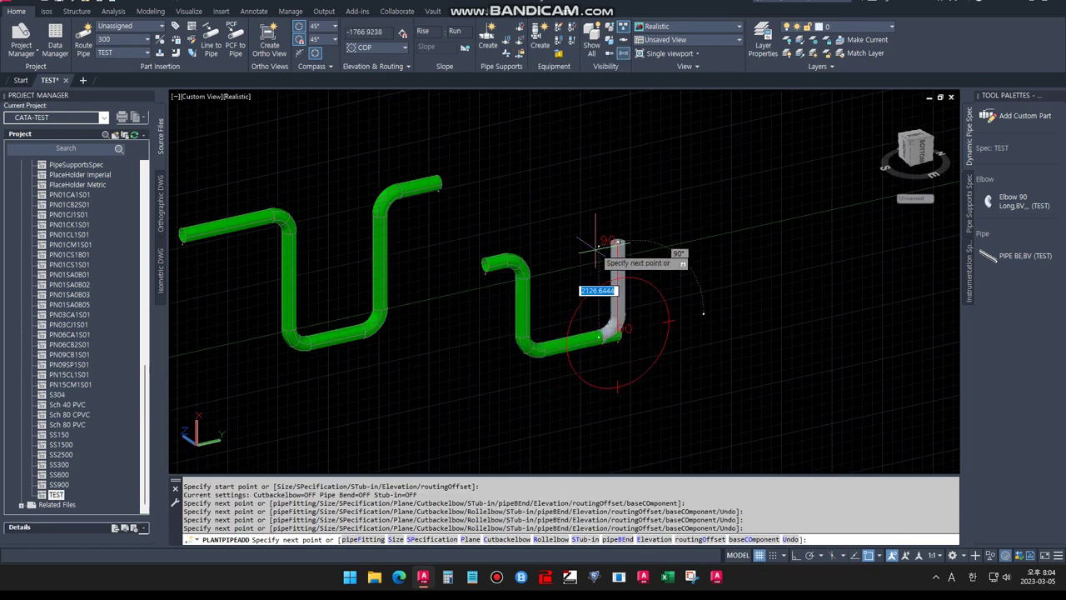
pyautogui.click(617, 233)
pyautogui.click(654, 221)
pyautogui.press('Return')
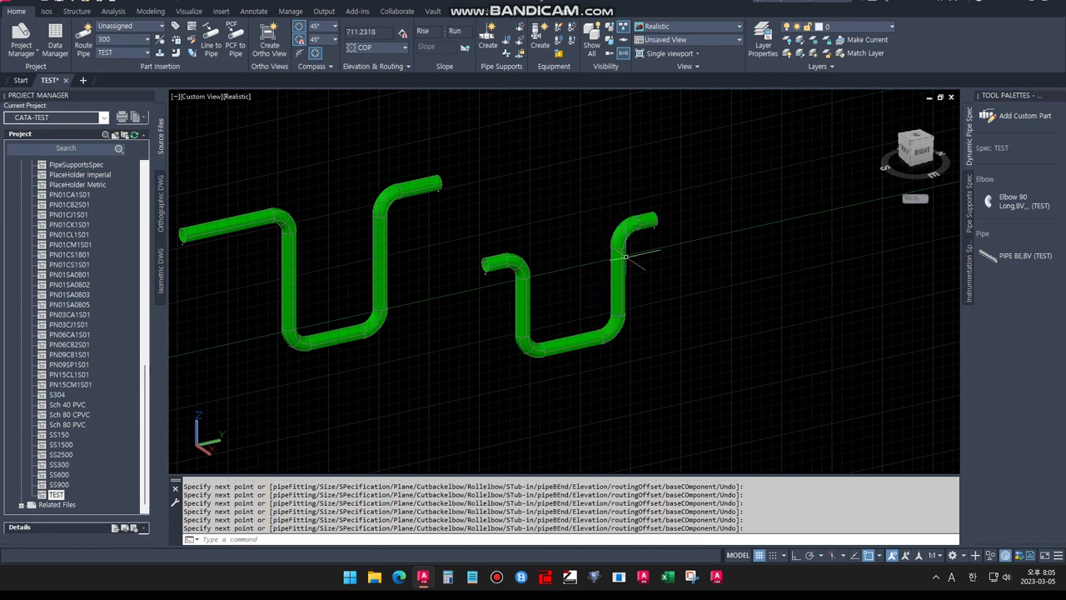
# Choose the Adjustable Welded Trunnion support from the Pipe Supports catalogue.
pyautogui.click(487, 35)
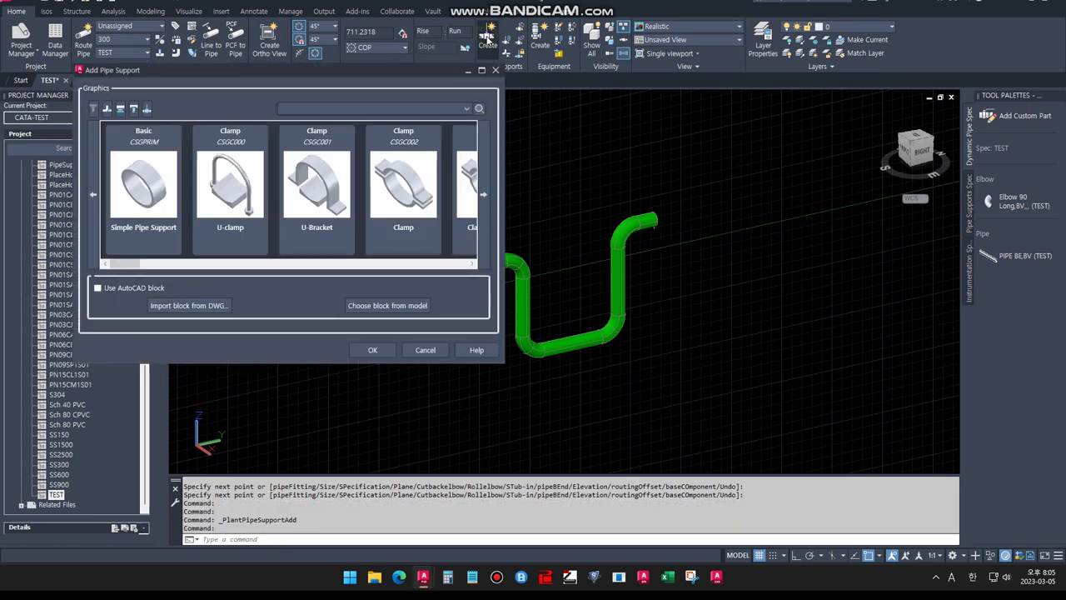
pyautogui.moveTo(126, 263); pyautogui.dragTo(484, 244)
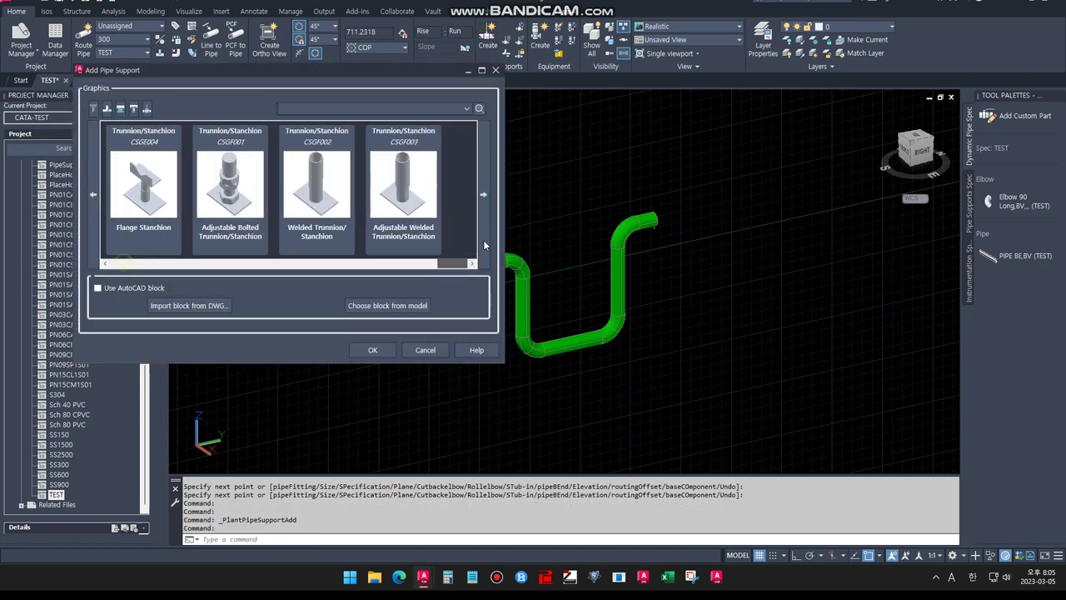
pyautogui.click(400, 191)
pyautogui.click(372, 350)
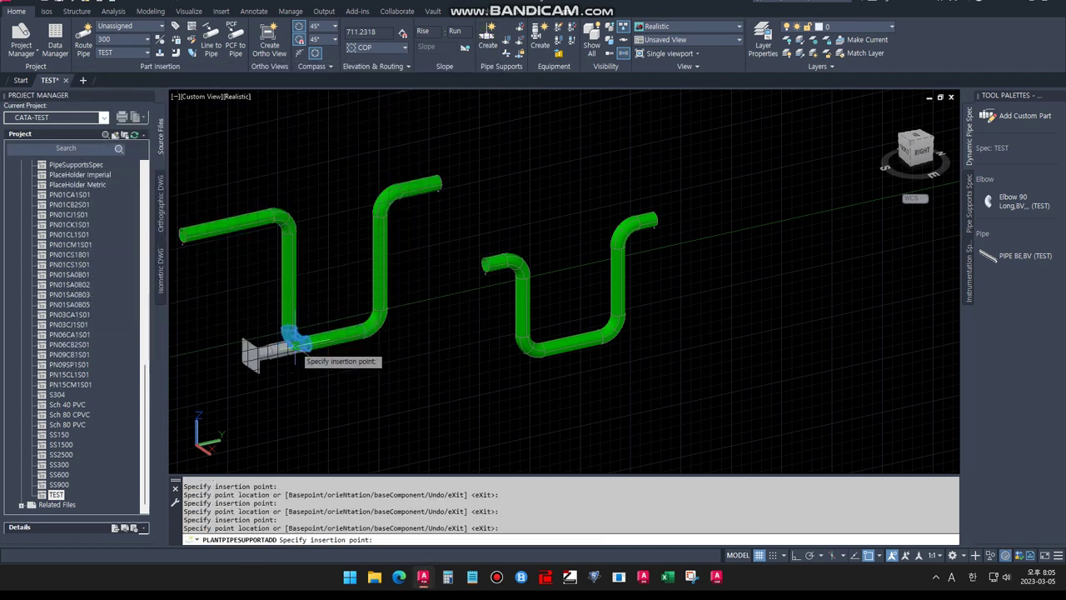
pyautogui.scroll(5, 320, 335)
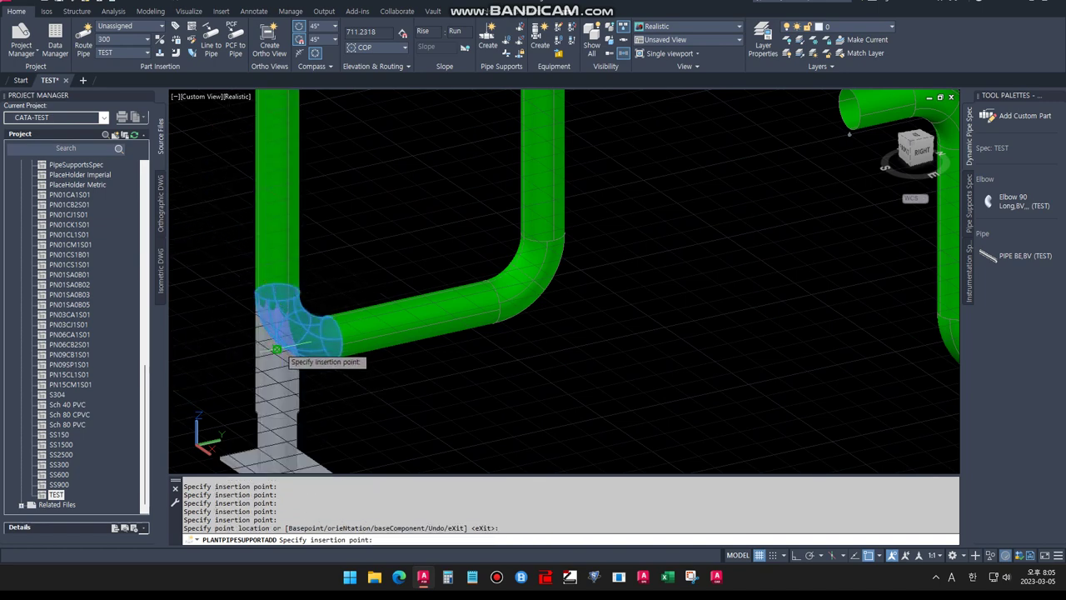
# Place trunnion supports under the first route's two lower elbows.
pyautogui.click(282, 346)
pyautogui.click(538, 273)
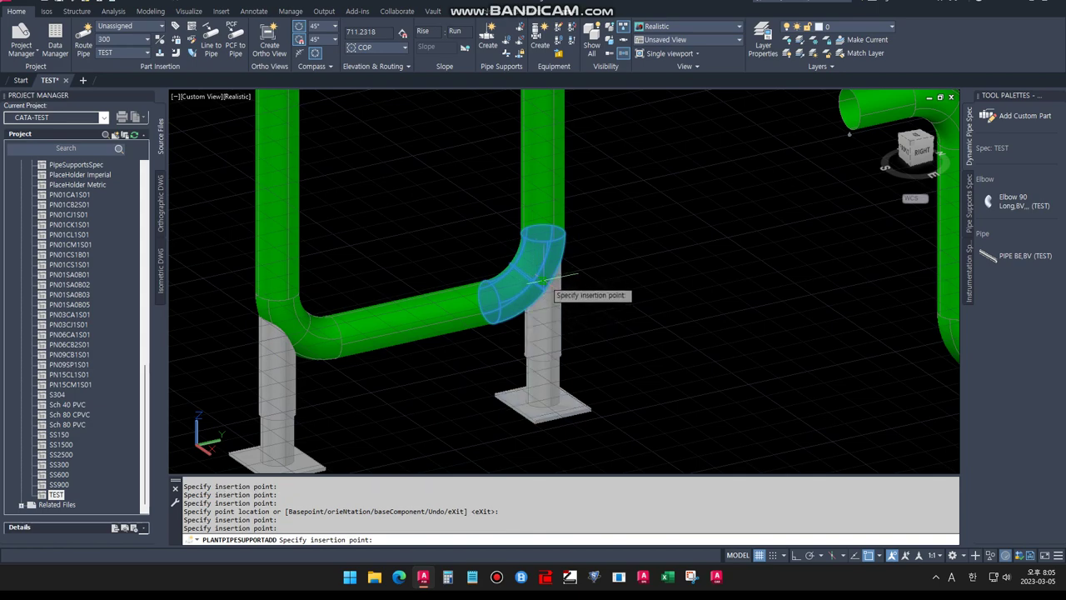
pyautogui.press('Escape')
pyautogui.scroll(-4, 575, 320)
pyautogui.scroll(3, 560, 350)
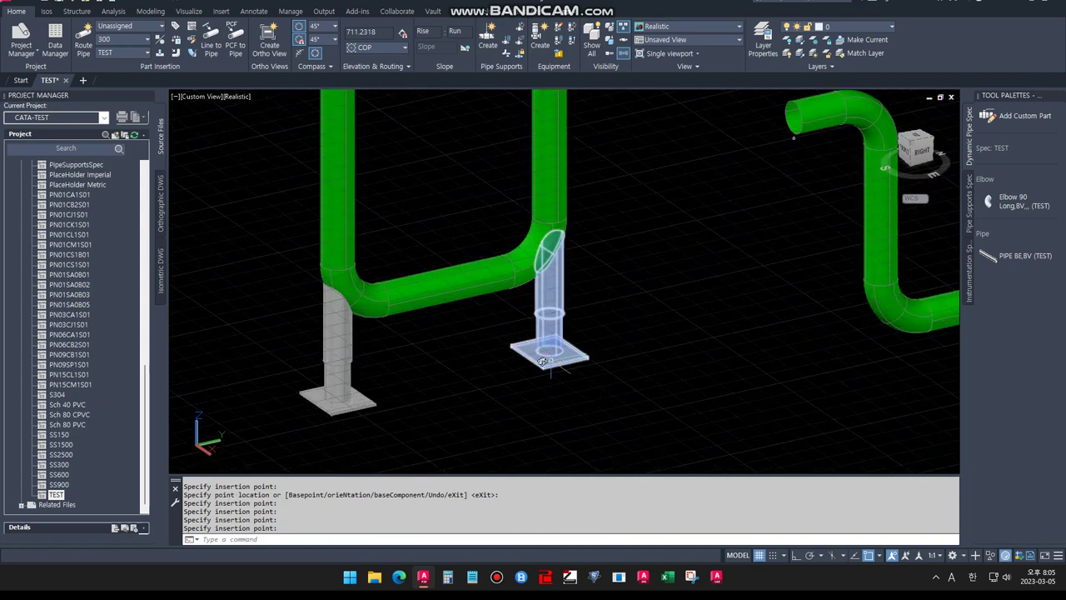
pyautogui.press('Escape')
pyautogui.moveTo(786, 147); pyautogui.dragTo(450, 364, button='middle')
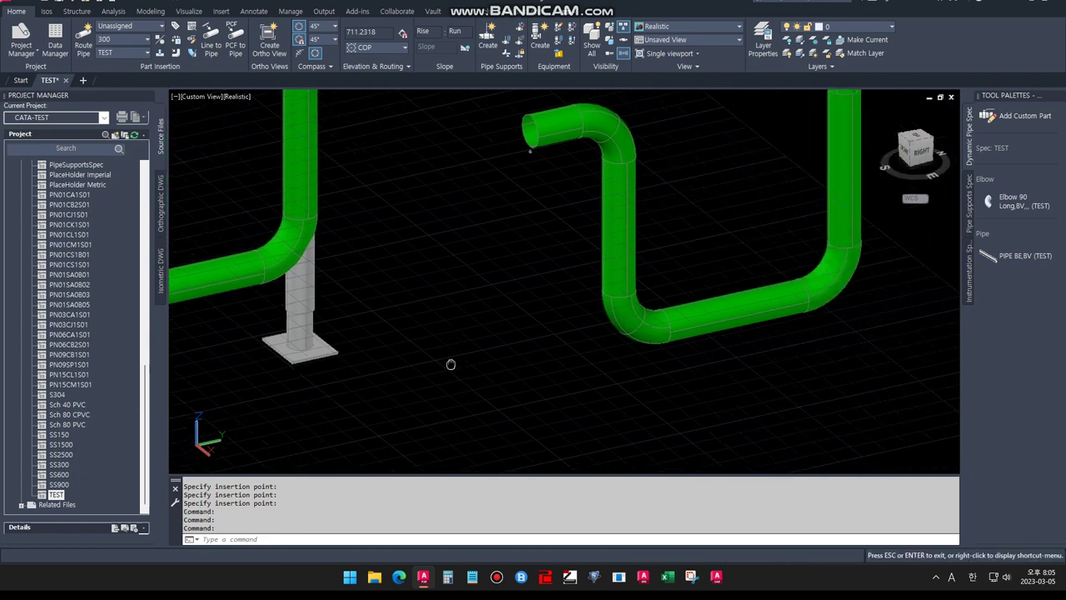
pyautogui.scroll(-1, 548, 352)
# Select the second route's lower elbow and choose the Adjustable Welded Trunnion support.
pyautogui.click(557, 354)
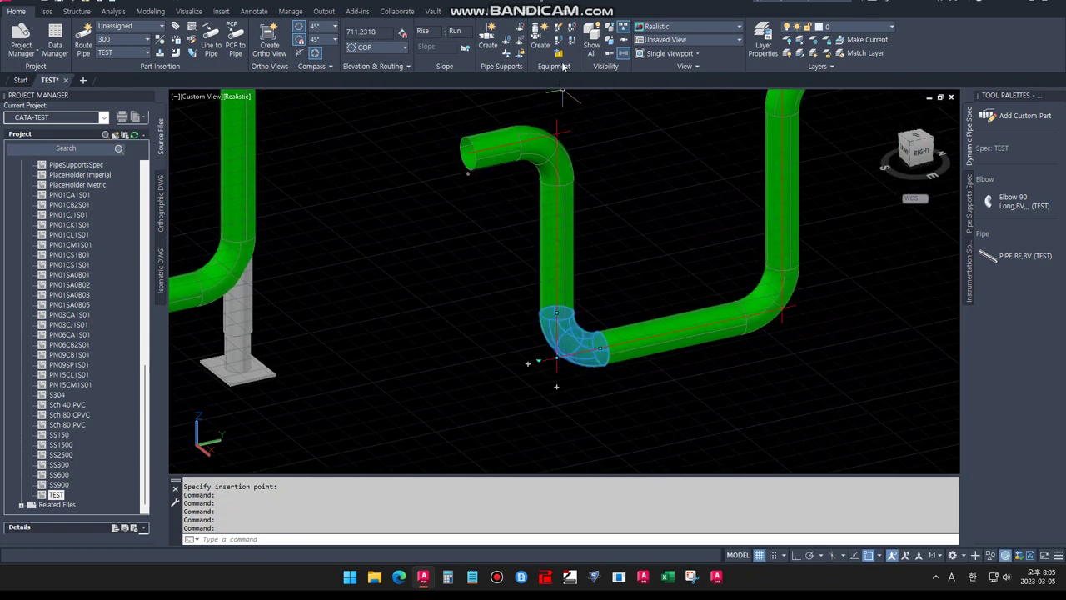
pyautogui.click(488, 40)
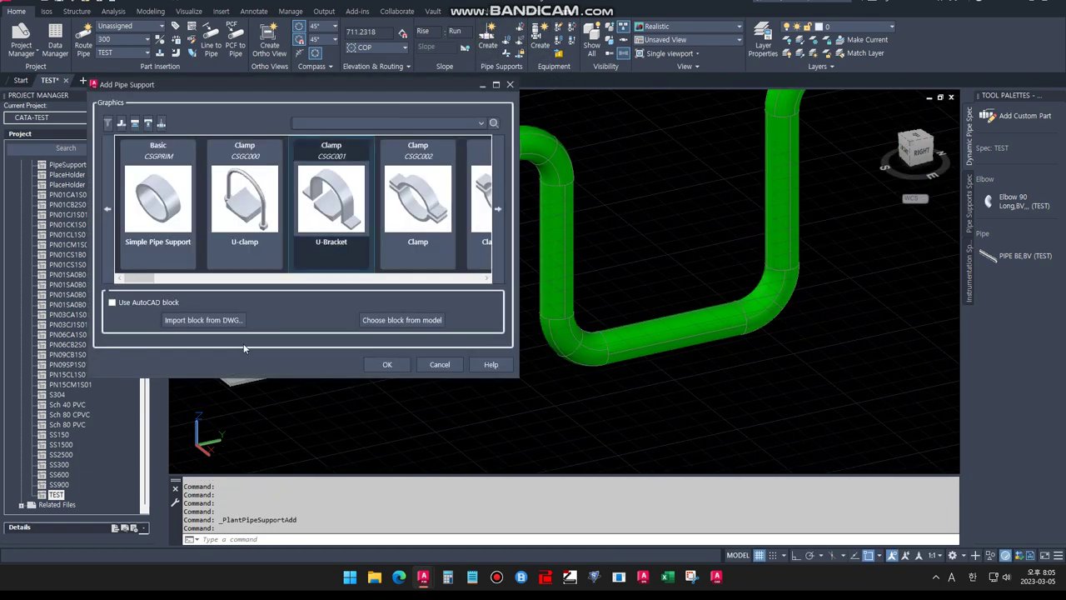
pyautogui.moveTo(161, 286); pyautogui.dragTo(472, 283)
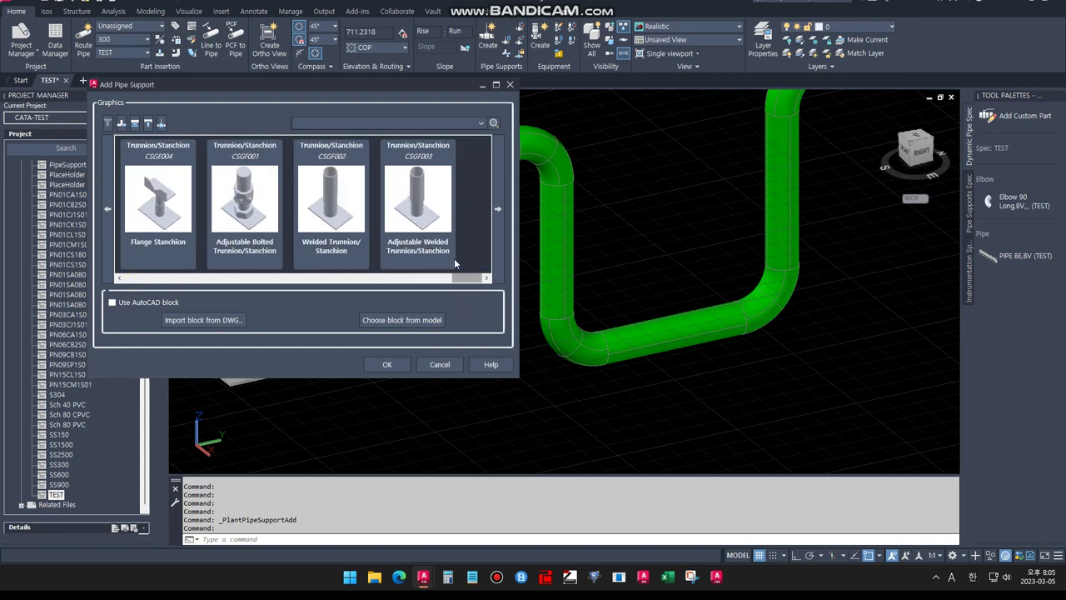
pyautogui.click(421, 206)
pyautogui.click(386, 364)
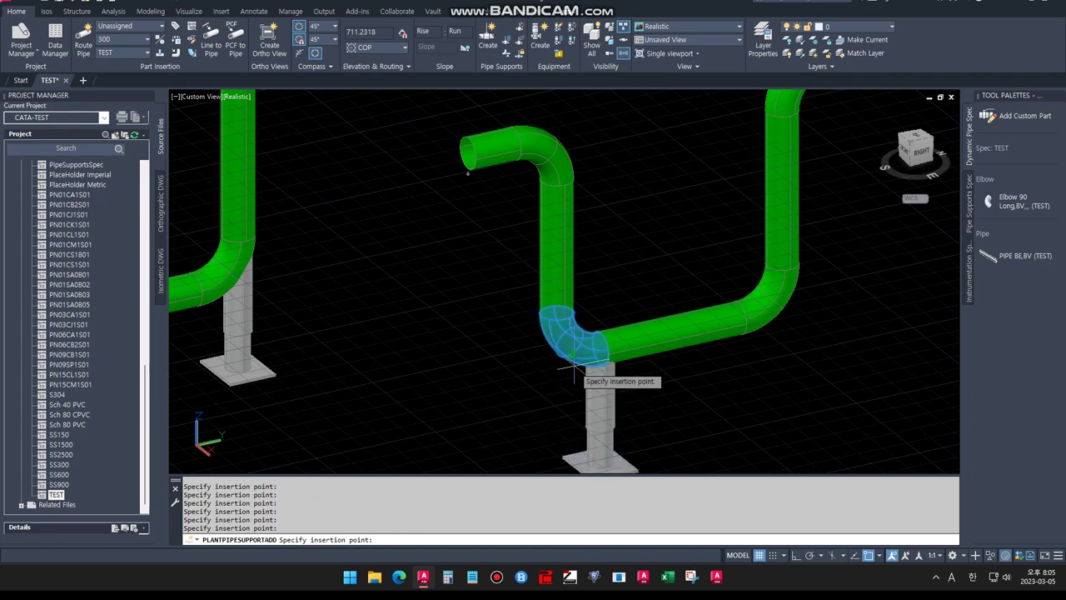
# Place the support and move it with PLANTPIPESUPPORTMOVE onto the lower-left elbow's centre.
pyautogui.click(573, 364)
pyautogui.moveTo(573, 364); pyautogui.dragTo(509, 325, button='middle')
pyautogui.click(509, 325)
pyautogui.scroll(2, 509, 325)
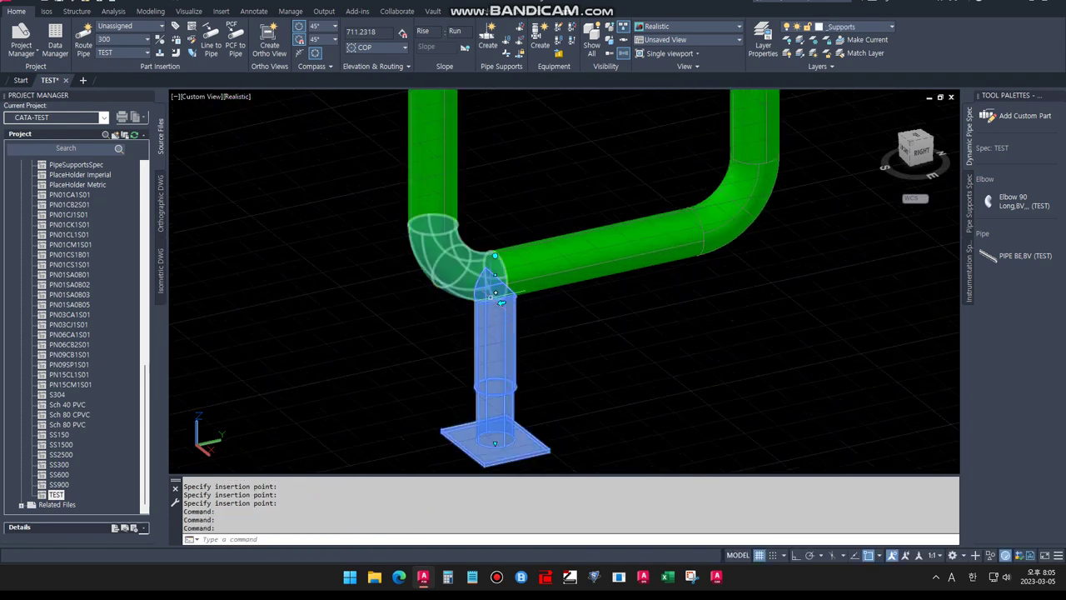
pyautogui.click(495, 256)
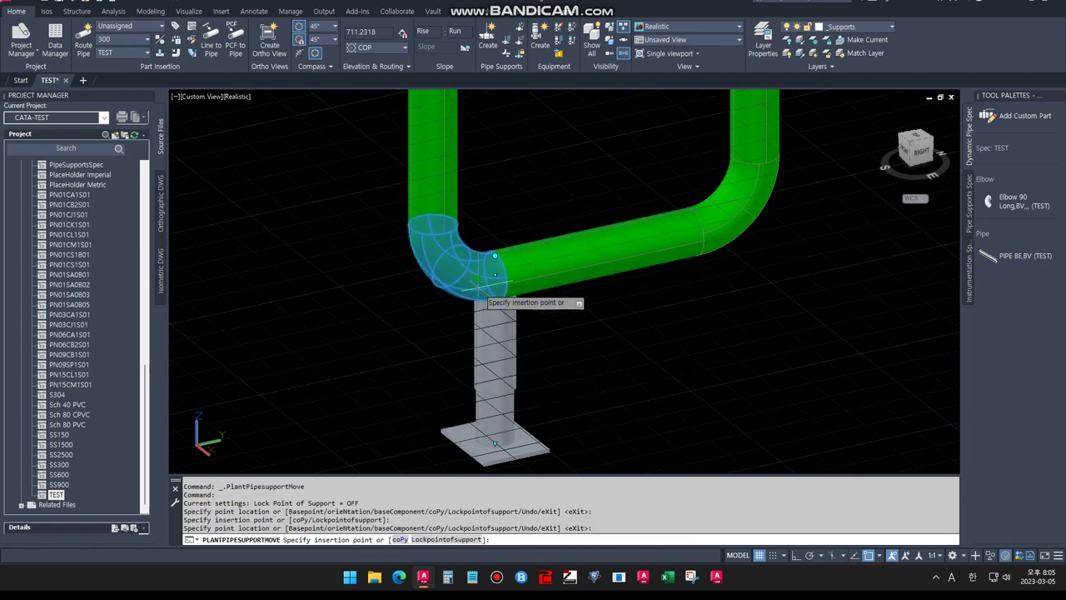
pyautogui.click(430, 279)
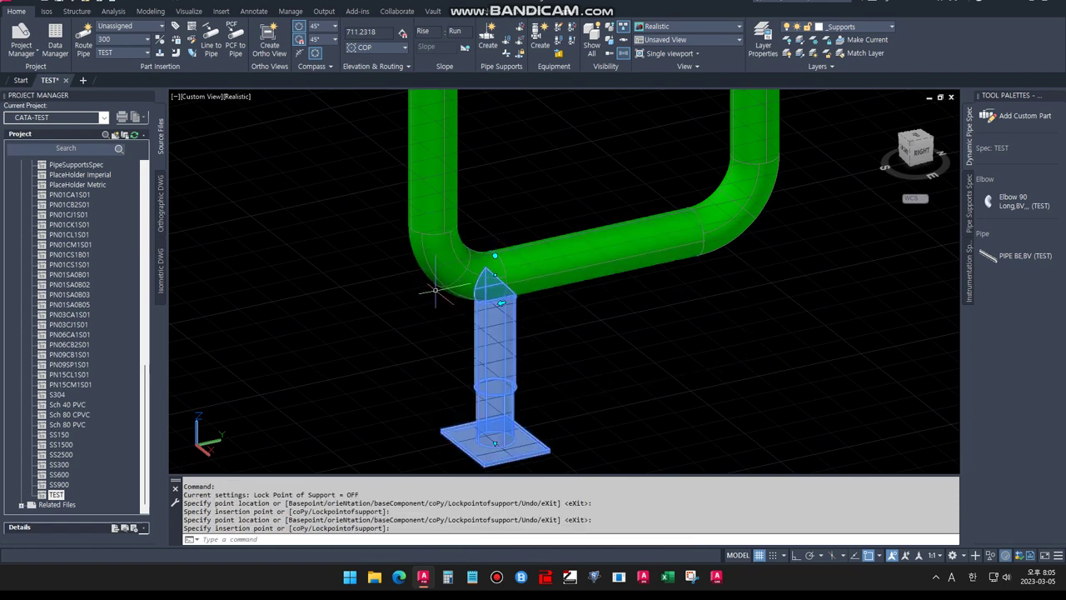
pyautogui.scroll(-3, 482, 306)
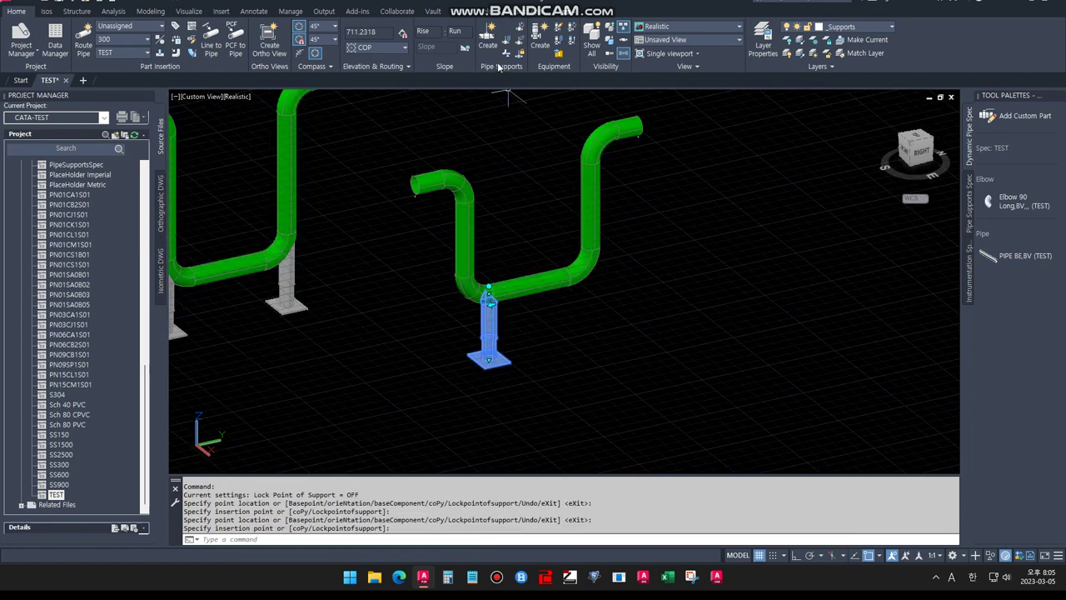
# Add a CSGF003 adjustable welded trunnion under the second route's right lower elbow.
pyautogui.click(483, 40)
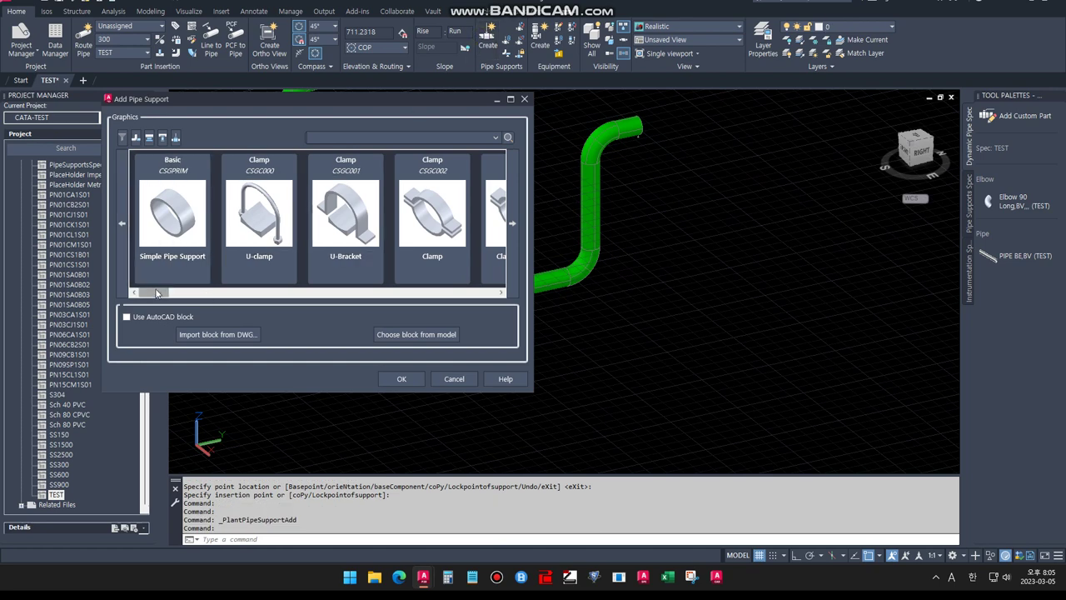
pyautogui.click(432, 266)
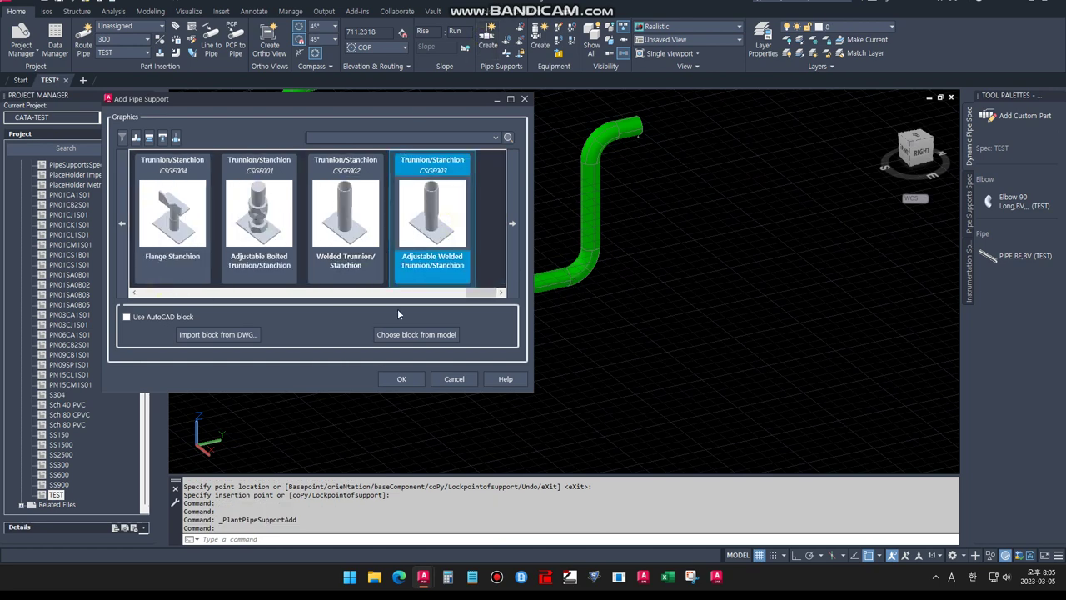
pyautogui.click(401, 379)
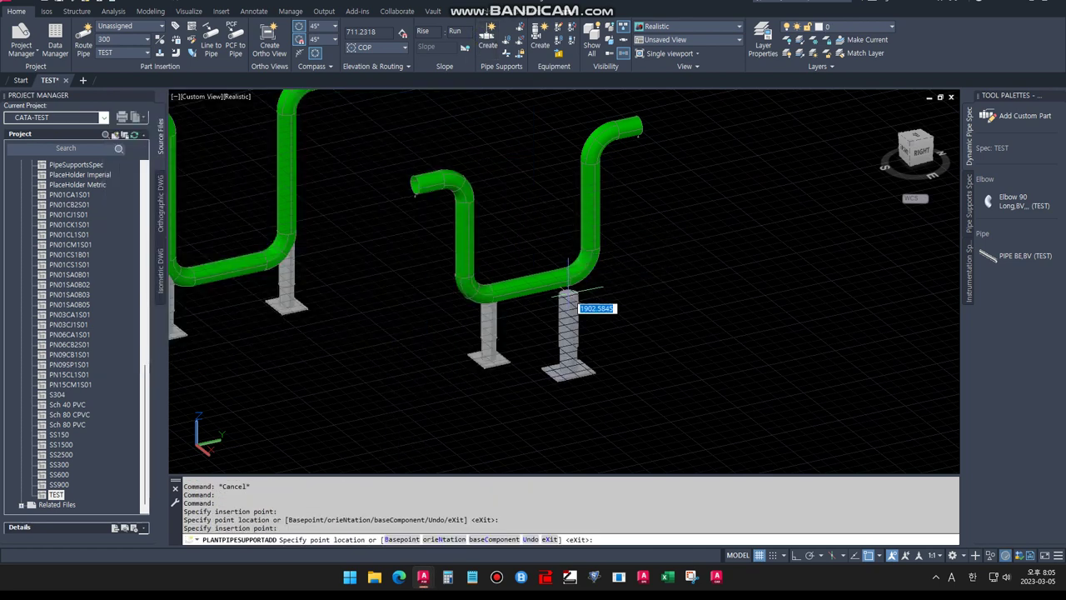
pyautogui.click(569, 292)
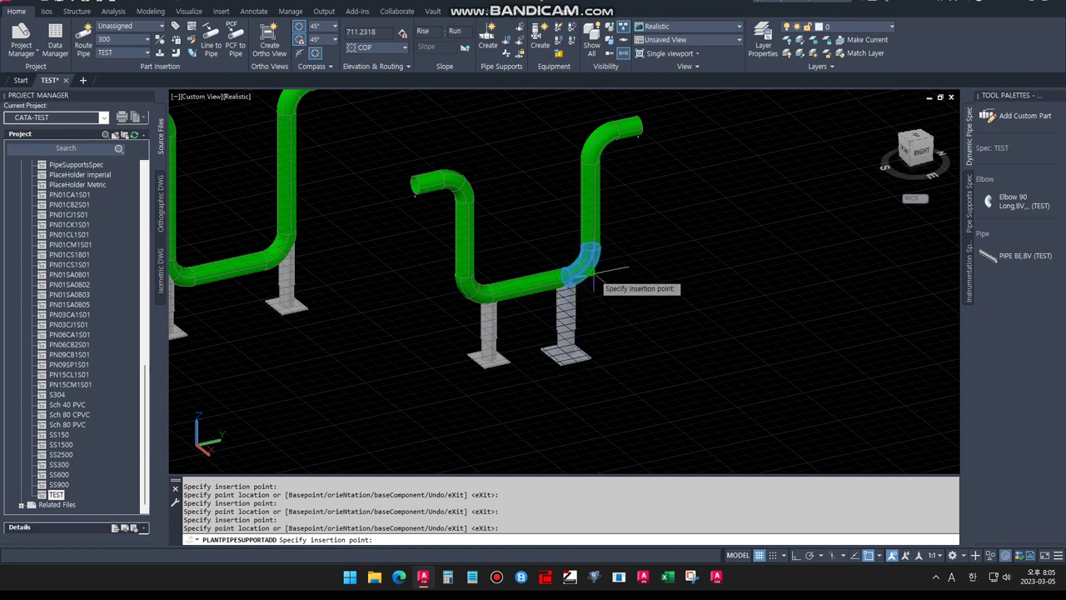
pyautogui.press('Return')
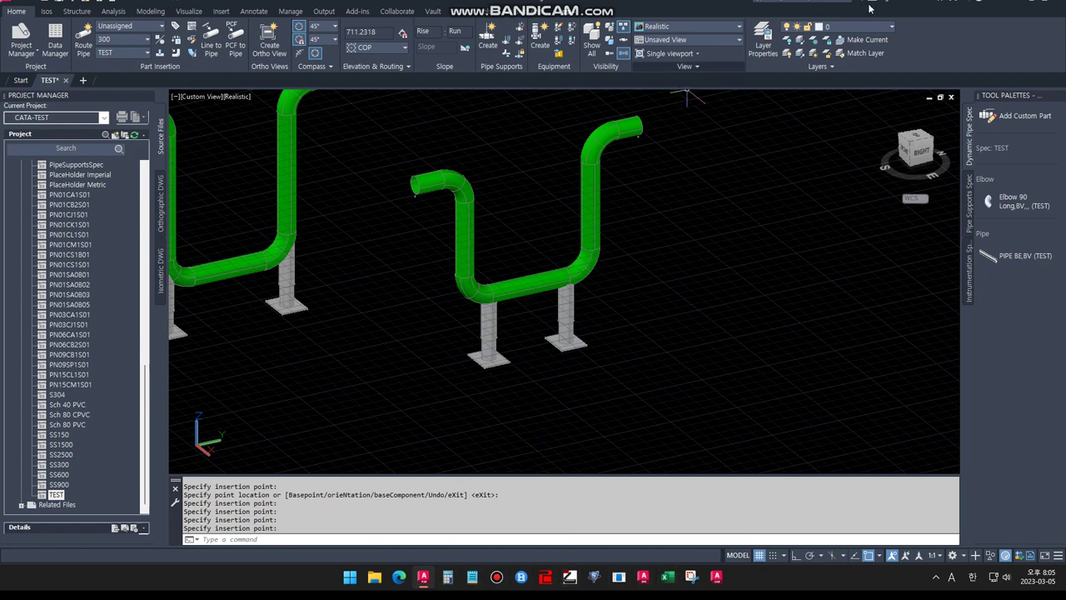
pyautogui.hotkey('alt', 'Tab')
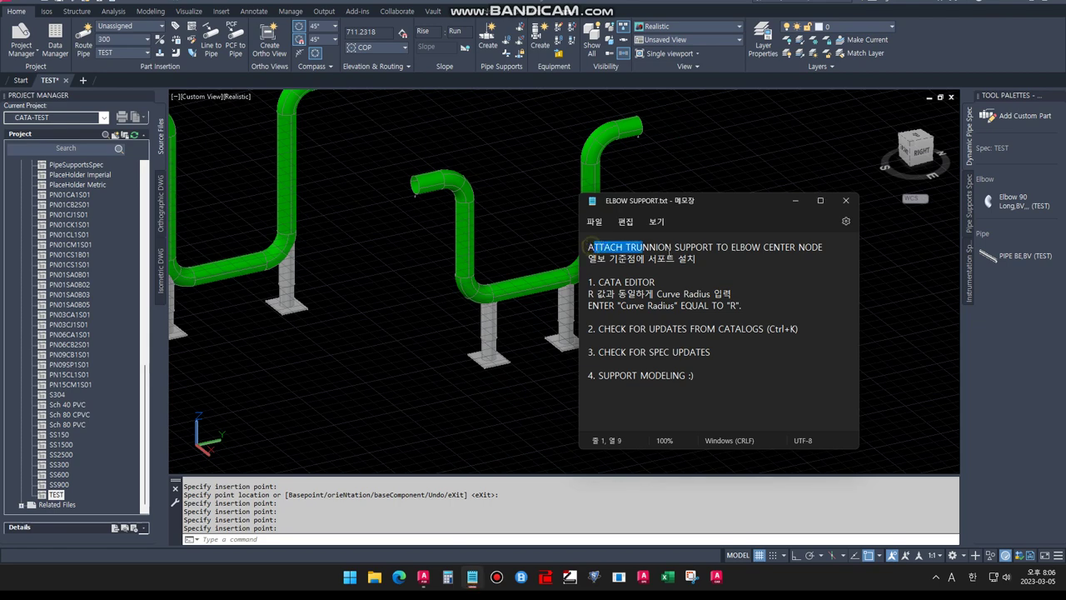
# Highlight step 1 about Curve Radius in ELBOW SUPPORT.txt, then minimize Notepad.
pyautogui.moveTo(671, 249); pyautogui.dragTo(806, 229)
pyautogui.click(698, 305)
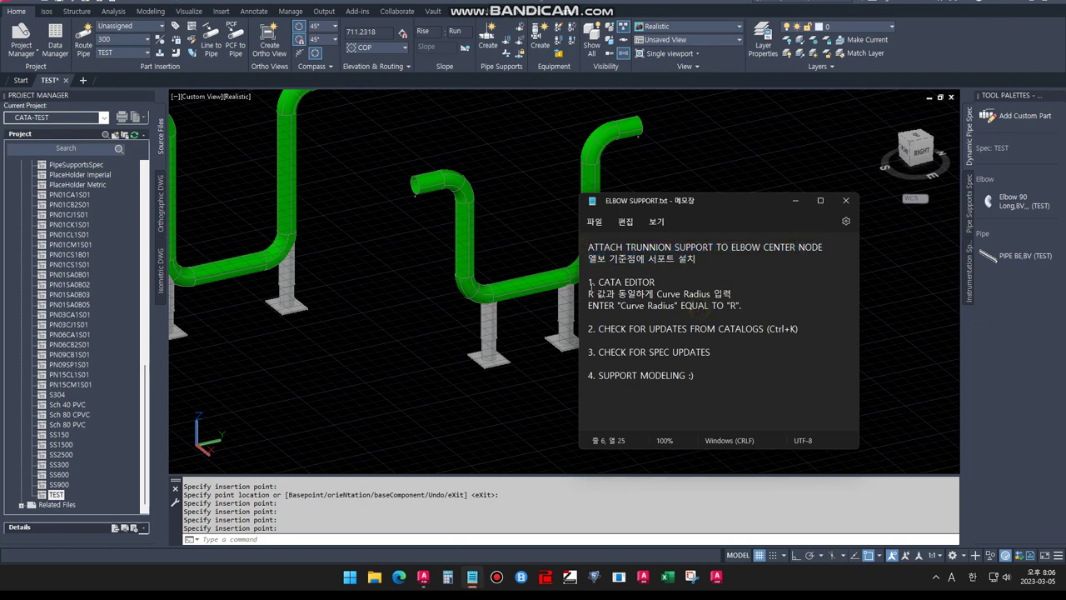
pyautogui.moveTo(739, 305); pyautogui.dragTo(590, 270)
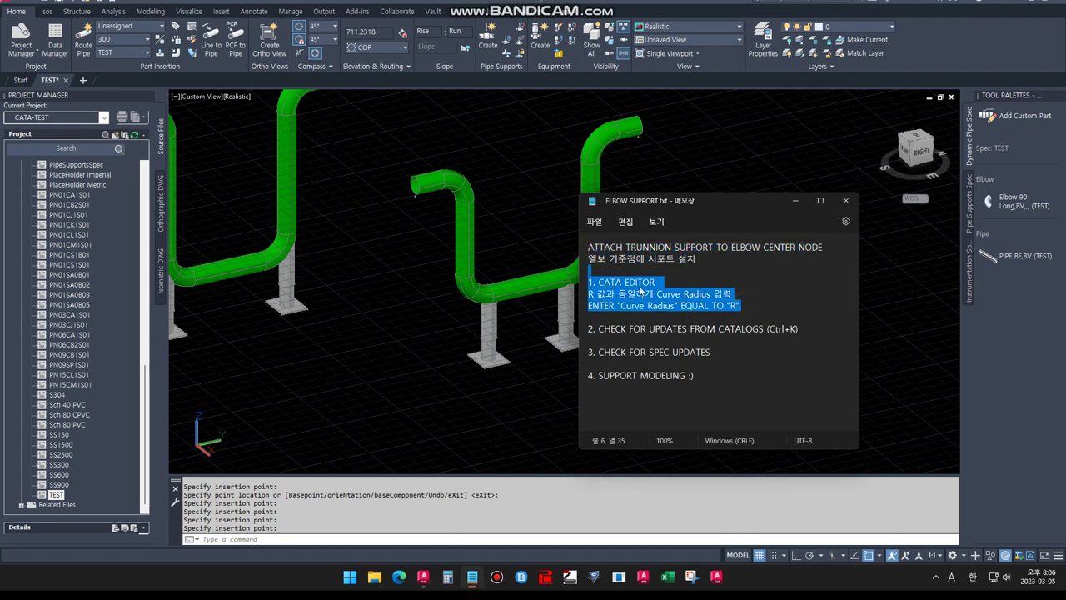
pyautogui.click(768, 158)
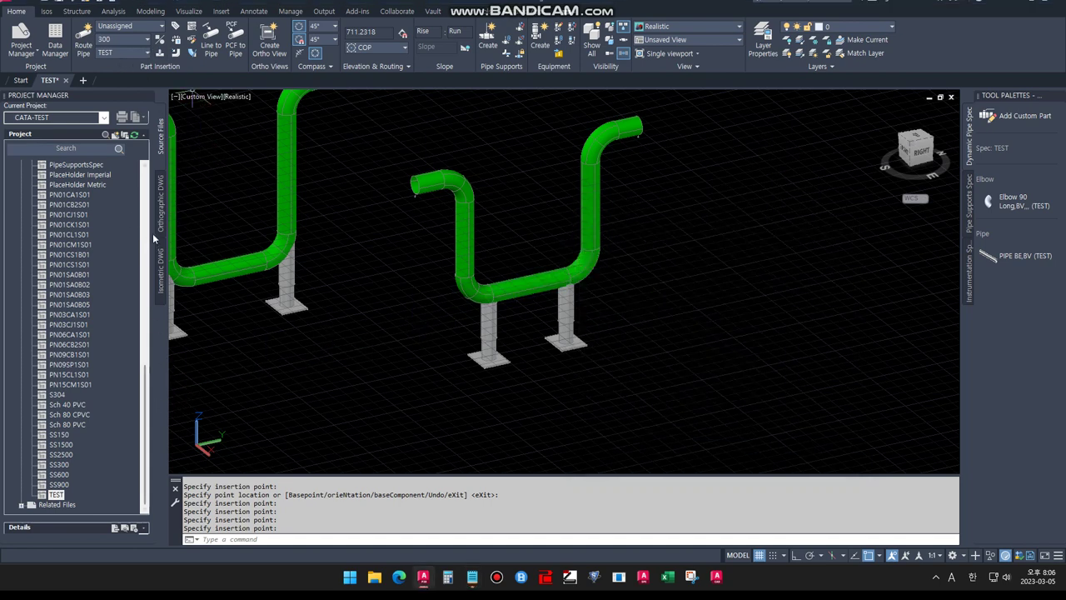
# Open the TEST spec in Spec Editor via Edit Spec in Project Manager.
pyautogui.rightClick(55, 495)
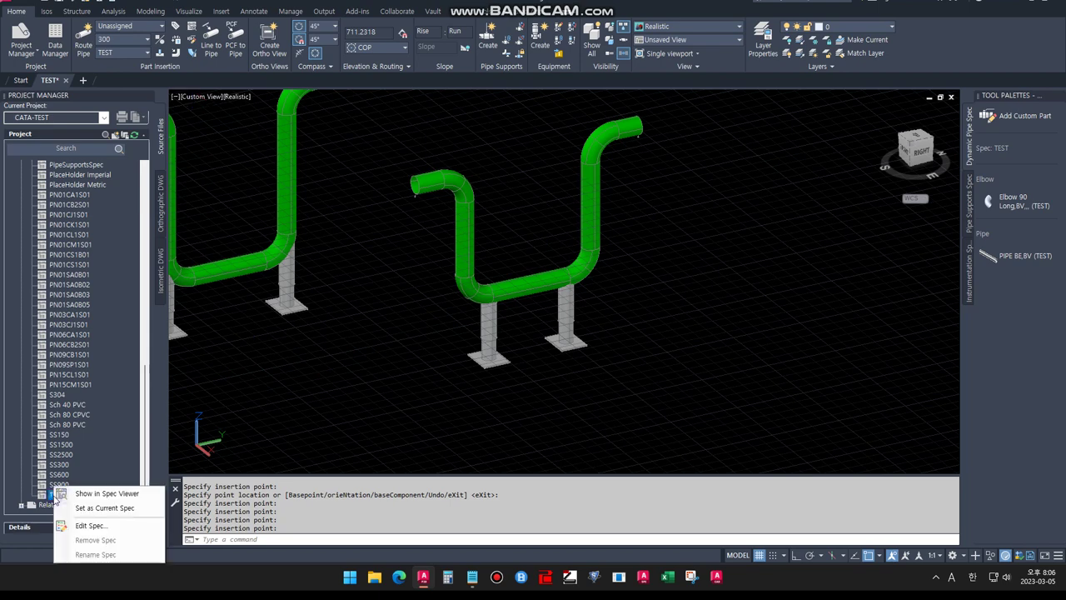
pyautogui.click(88, 526)
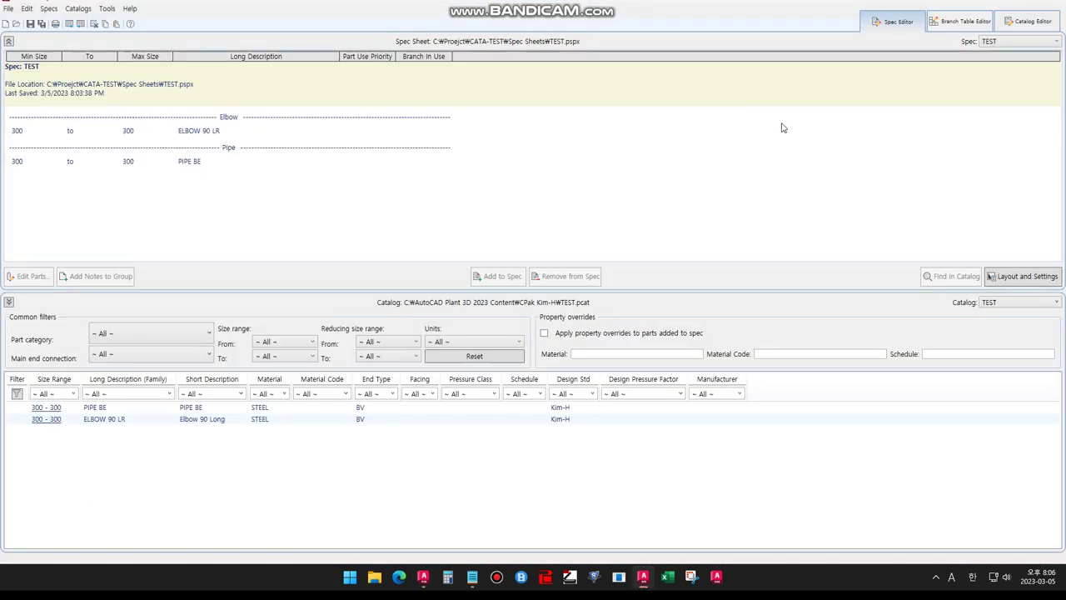
# Copy the 300-size ELBOW 90 LR R value 457.2 into its Curve Radius.
pyautogui.click(1038, 27)
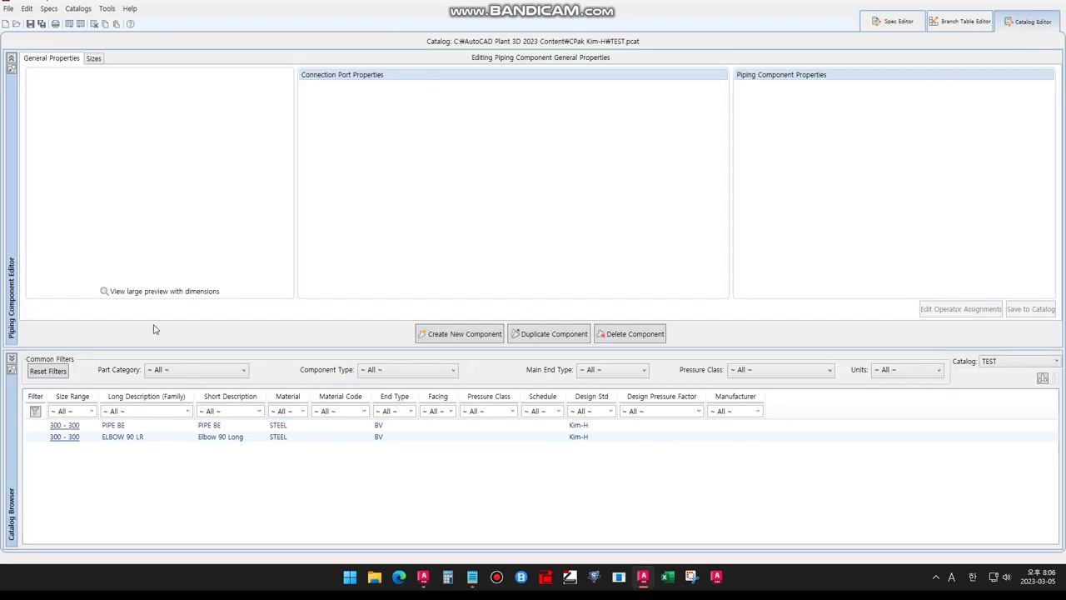
pyautogui.click(126, 440)
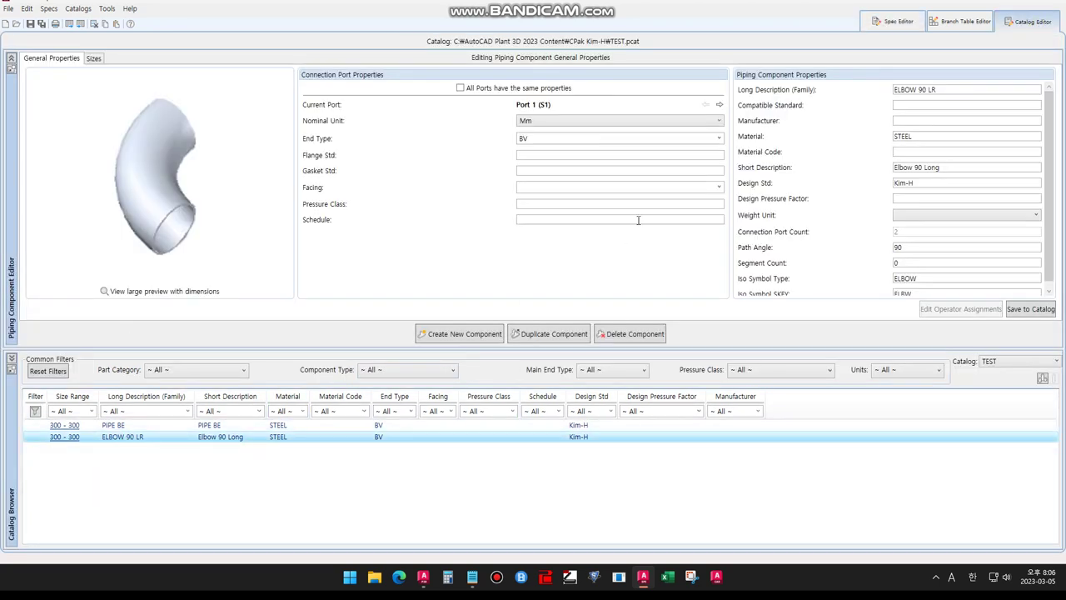
pyautogui.click(94, 59)
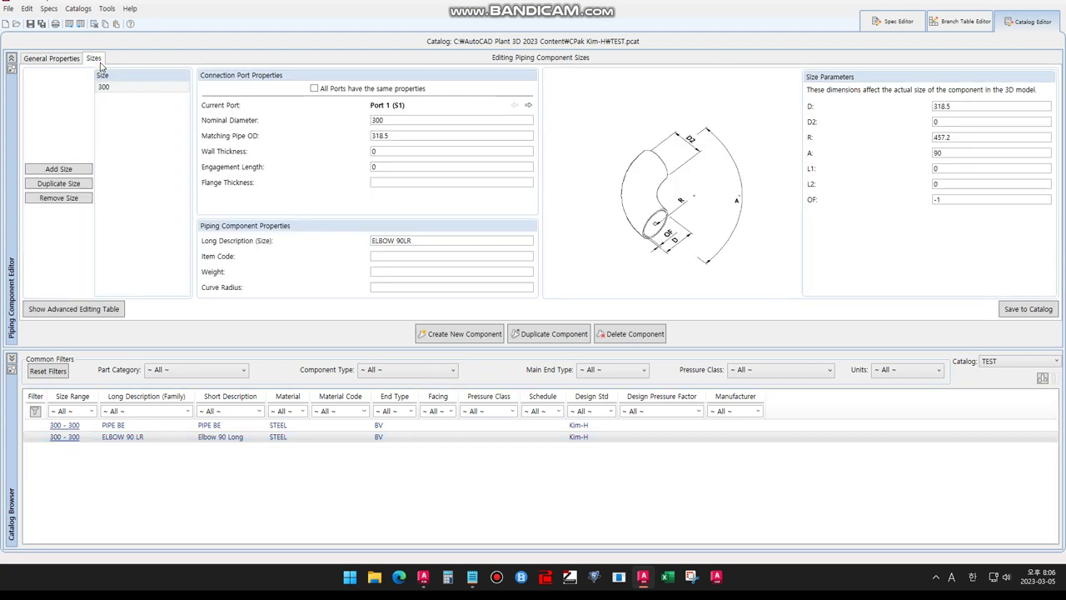
pyautogui.click(105, 89)
pyautogui.click(434, 241)
pyautogui.rightClick(939, 140)
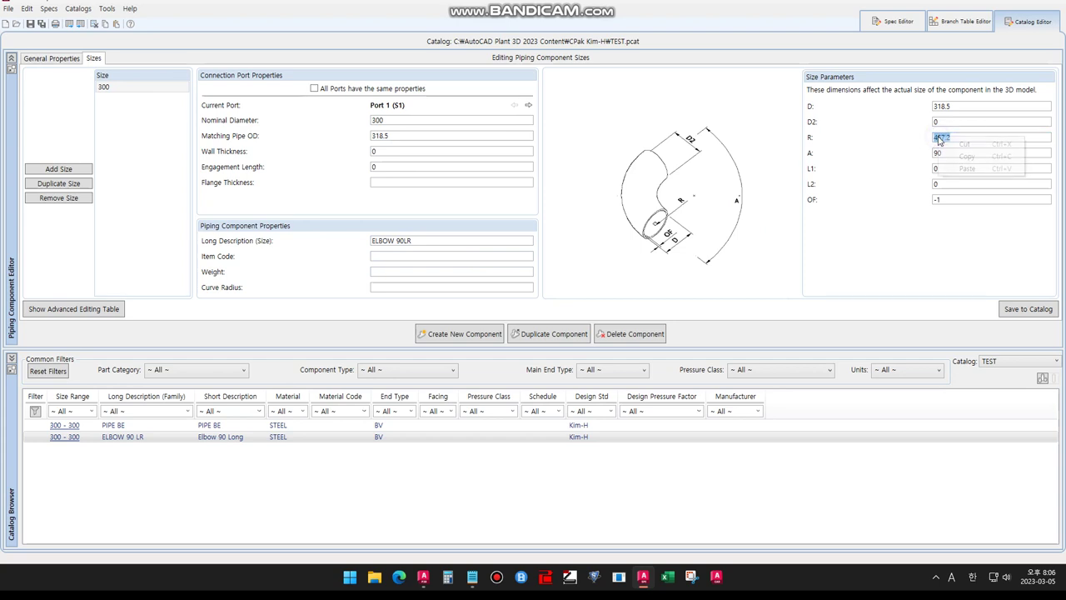
pyautogui.click(967, 157)
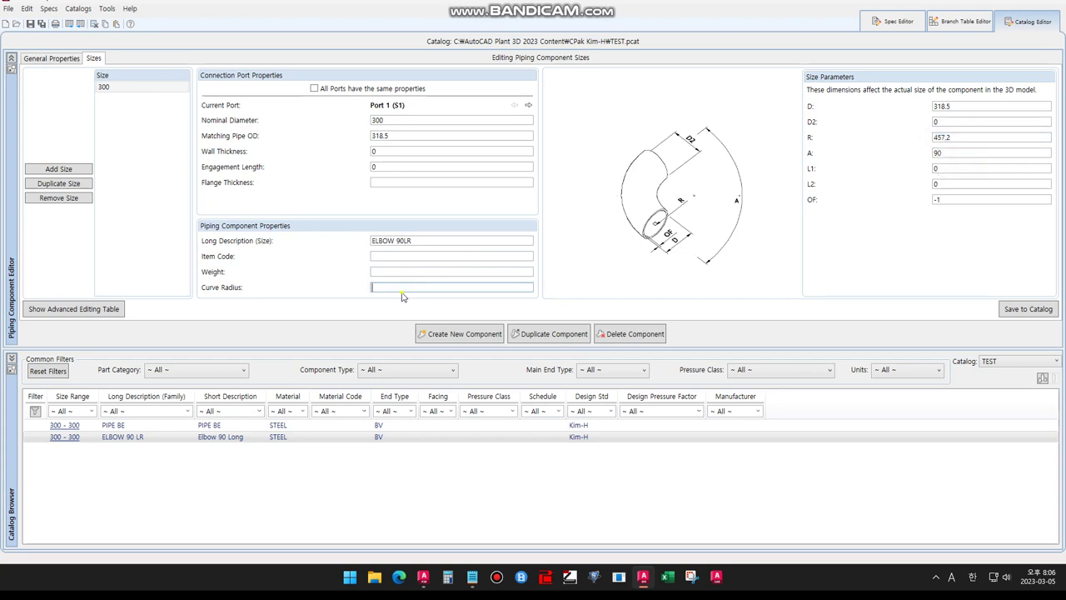
pyautogui.rightClick(401, 295)
pyautogui.click(435, 325)
# Select the ELBOW 90 LR spec entry and check the TEST spec for catalog updates.
pyautogui.click(907, 23)
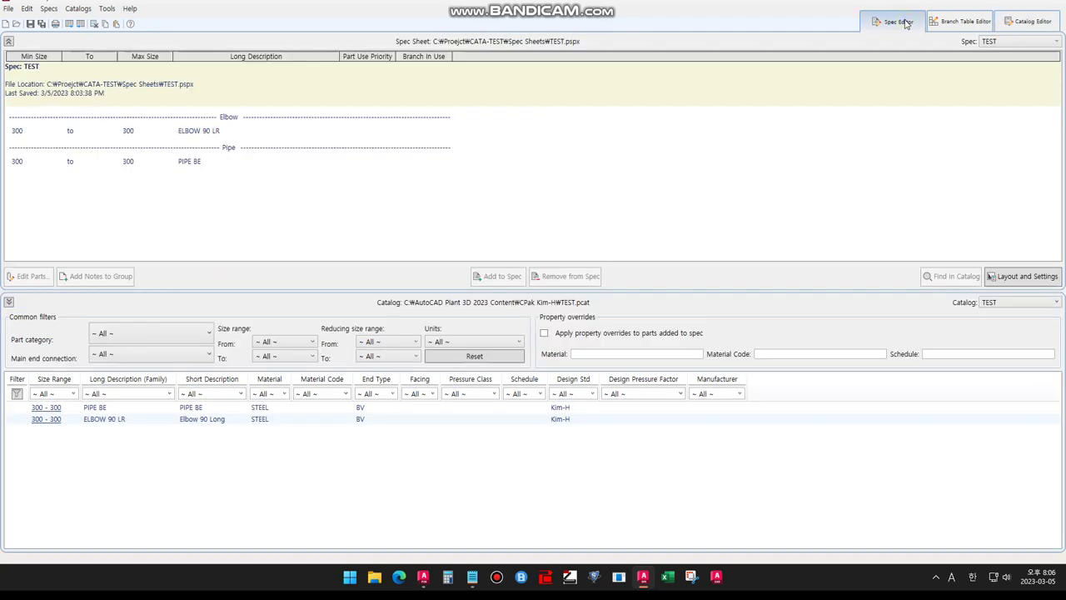
pyautogui.click(124, 134)
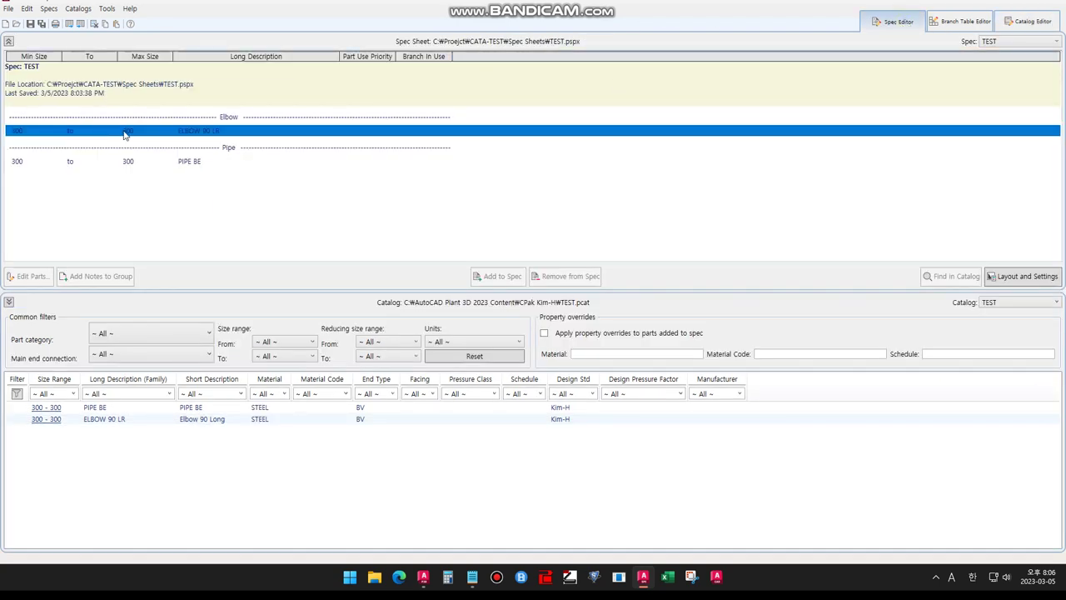
pyautogui.click(47, 8)
pyautogui.click(120, 79)
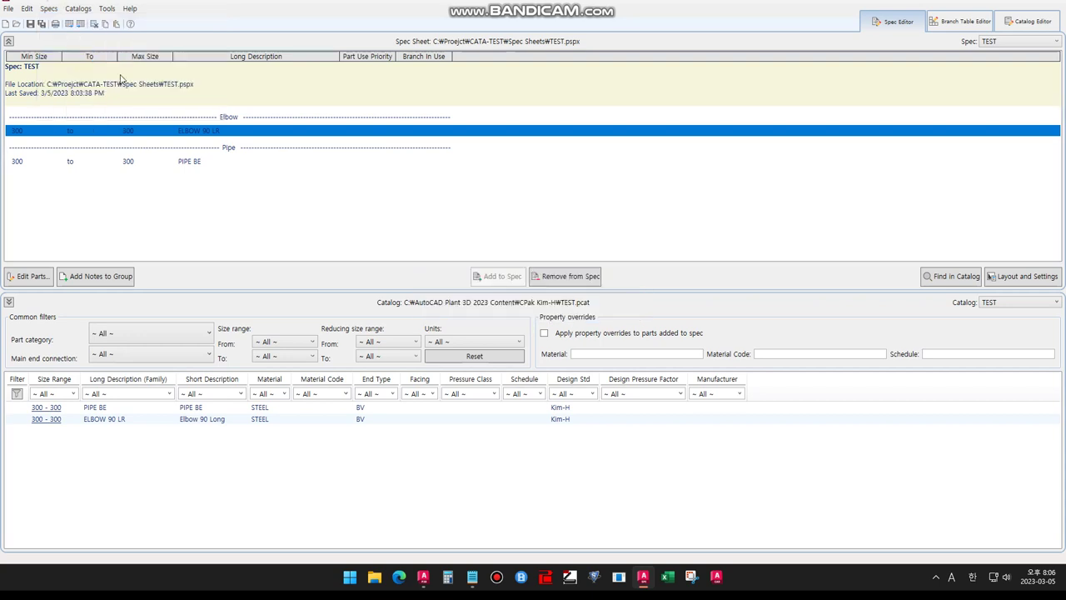
# Update the spec parts to match the catalog, save the spec, and return to the model.
pyautogui.click(434, 273)
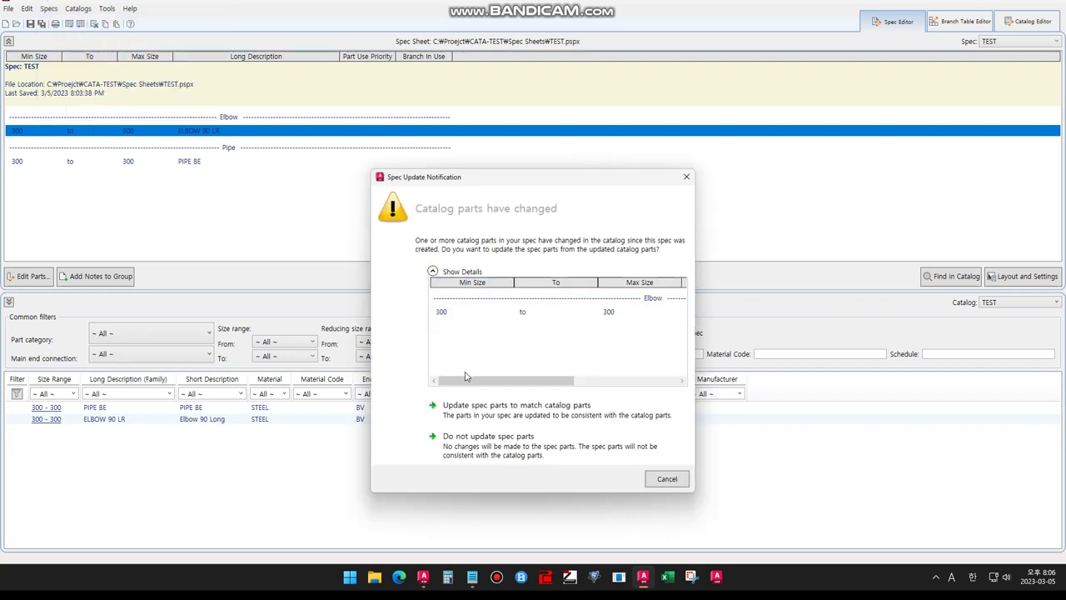
pyautogui.moveTo(466, 380)
pyautogui.mouseDown()
pyautogui.moveTo(570, 380)
pyautogui.moveTo(491, 390)
pyautogui.mouseUp()
pyautogui.click(495, 413)
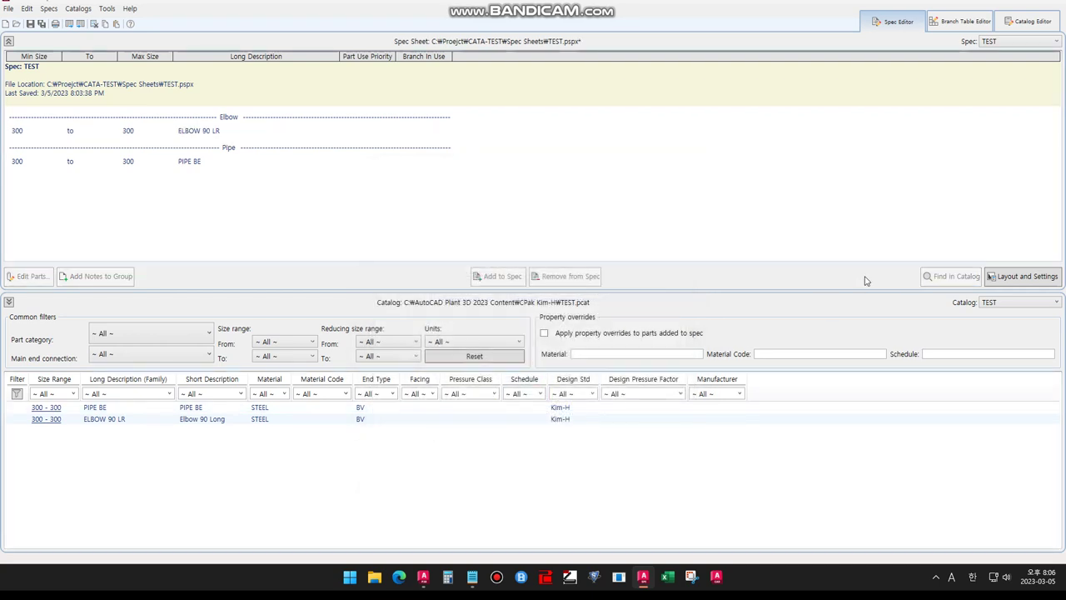
pyautogui.click(41, 24)
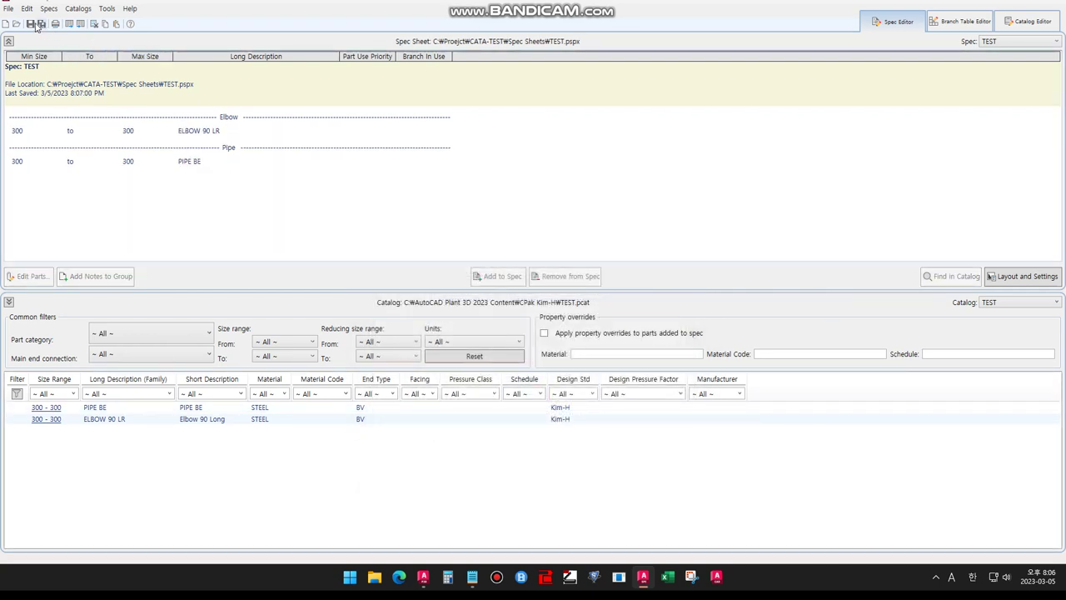
pyautogui.click(423, 576)
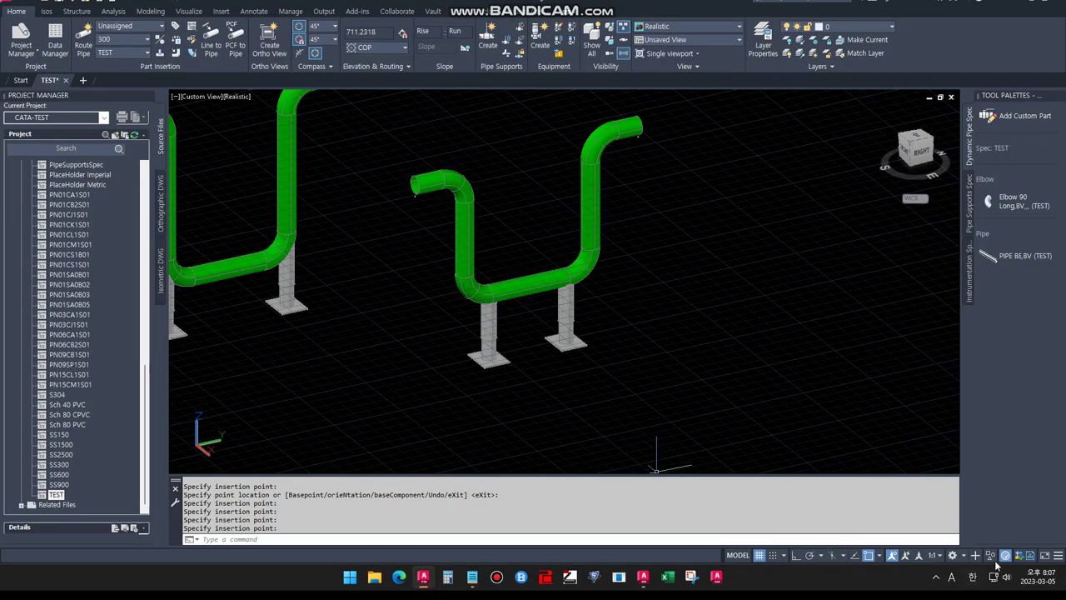
# Check for pipe spec updates and accept updating the model's pipe specs.
pyautogui.click(1030, 557)
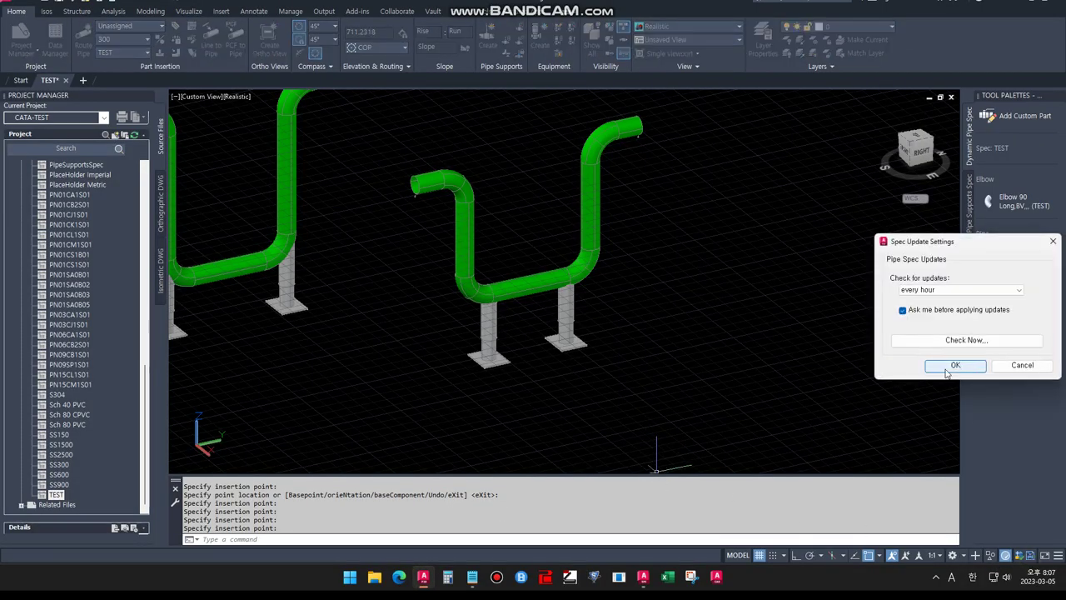
pyautogui.click(945, 341)
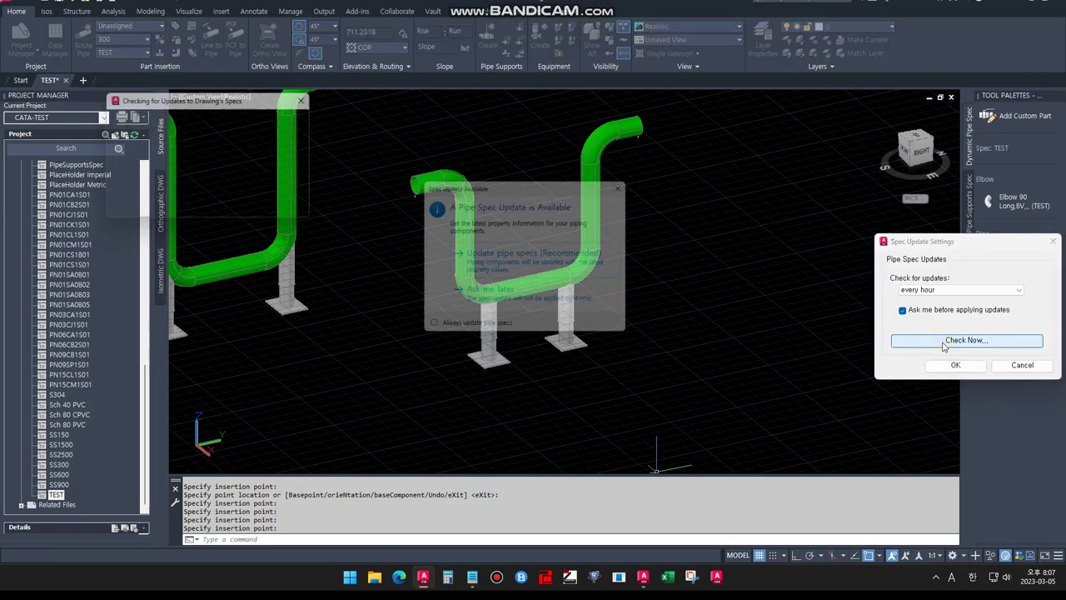
pyautogui.click(514, 265)
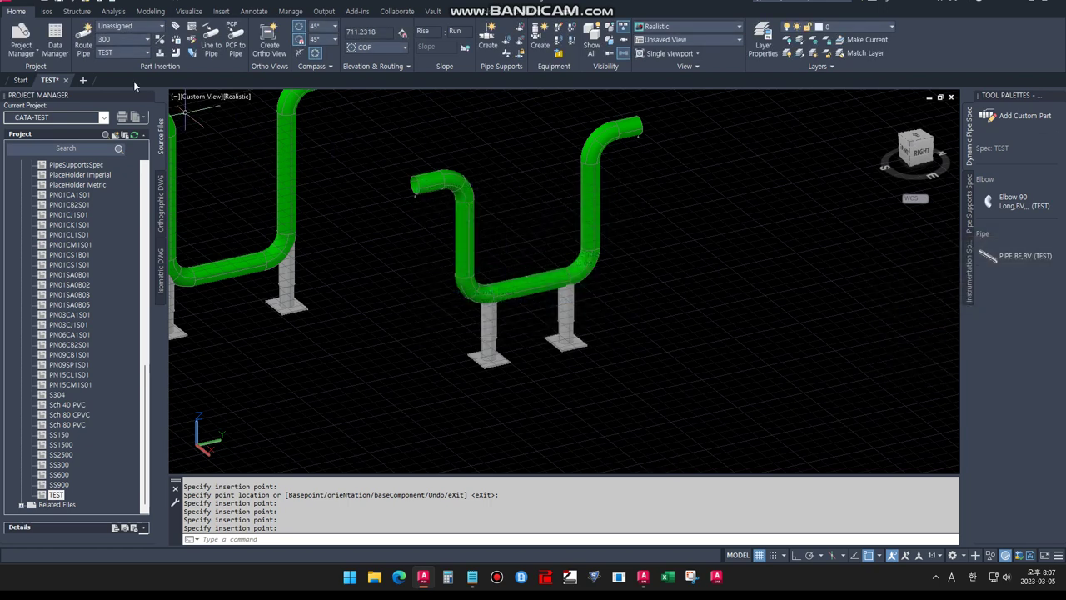
pyautogui.click(124, 54)
# Switch the active pipe spec from SS2500 back to TEST.
pyautogui.click(109, 241)
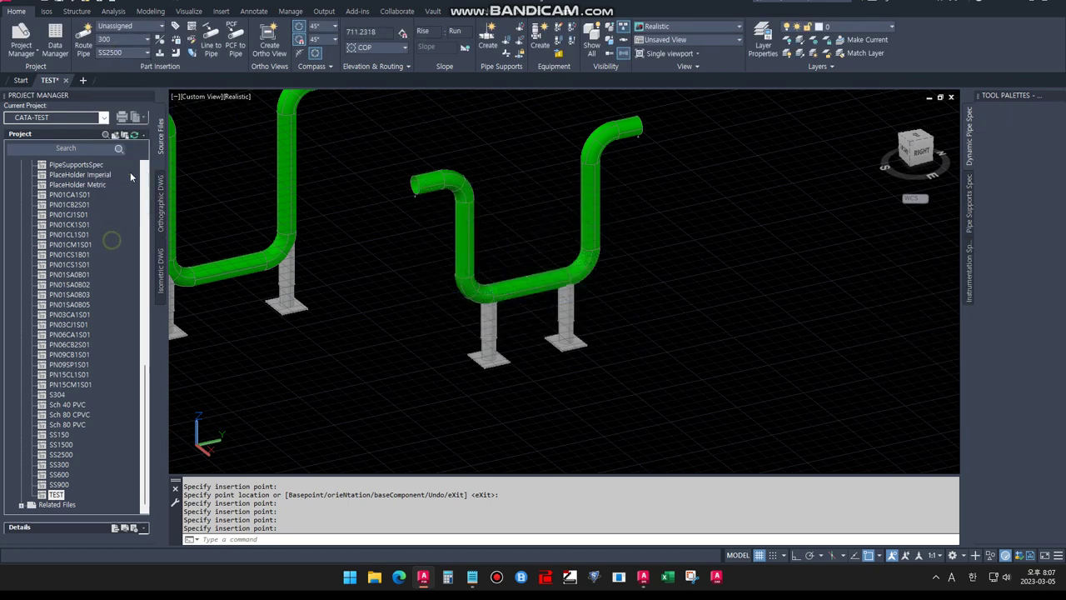
pyautogui.click(107, 52)
pyautogui.click(109, 252)
pyautogui.scroll(2, 507, 315)
pyautogui.scroll(1, 467, 317)
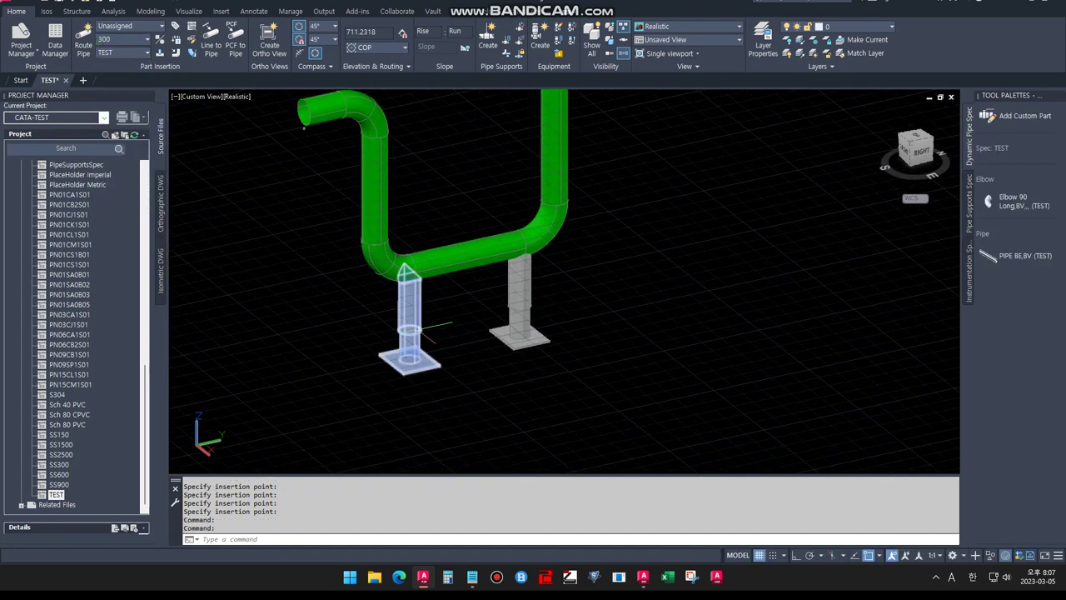
# Erase both old supports under the green U-shaped pipe, then select its lower-left elbow.
pyautogui.click(413, 316)
pyautogui.rightClick(414, 316)
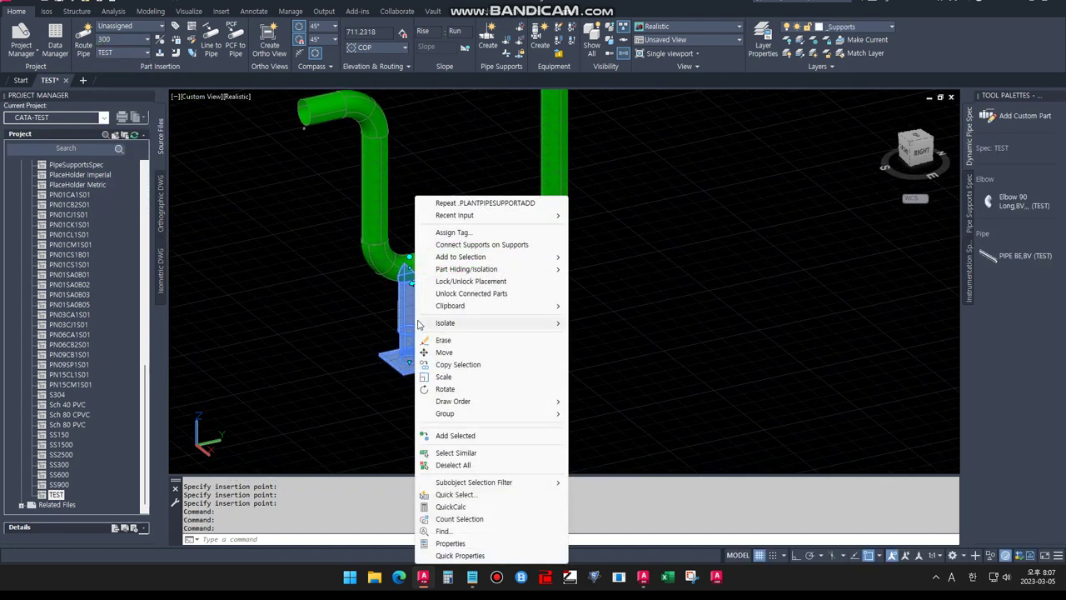
pyautogui.click(443, 340)
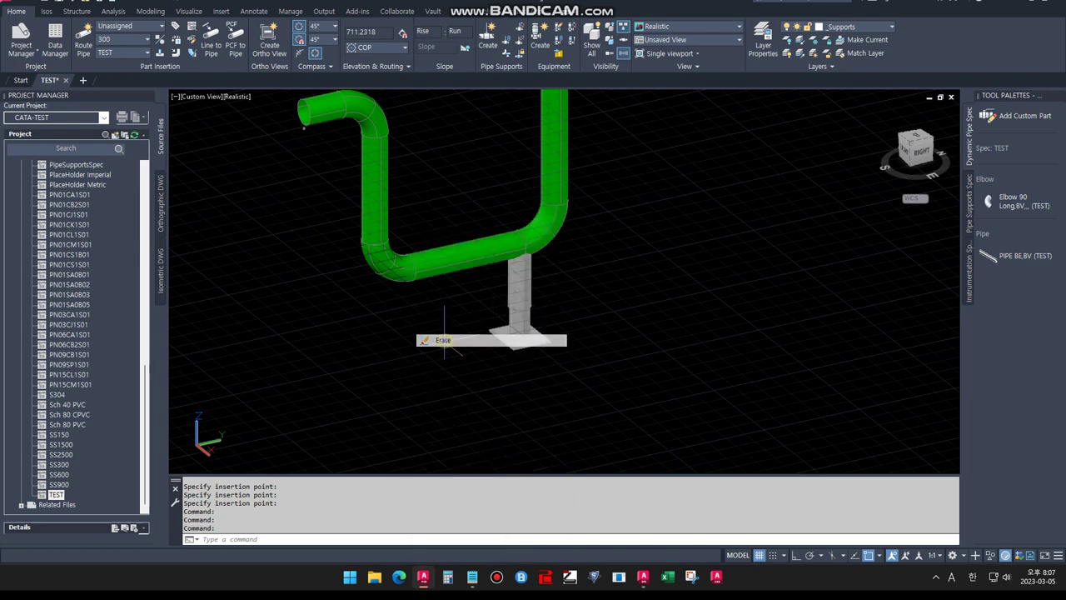
pyautogui.click(516, 305)
pyautogui.rightClick(516, 305)
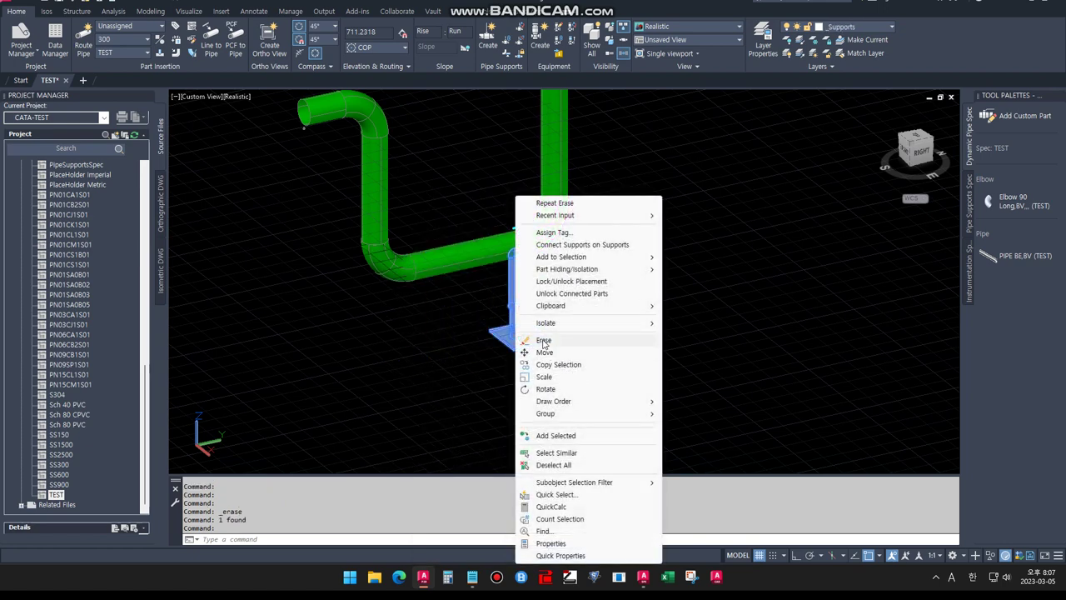
pyautogui.click(537, 340)
pyautogui.click(398, 274)
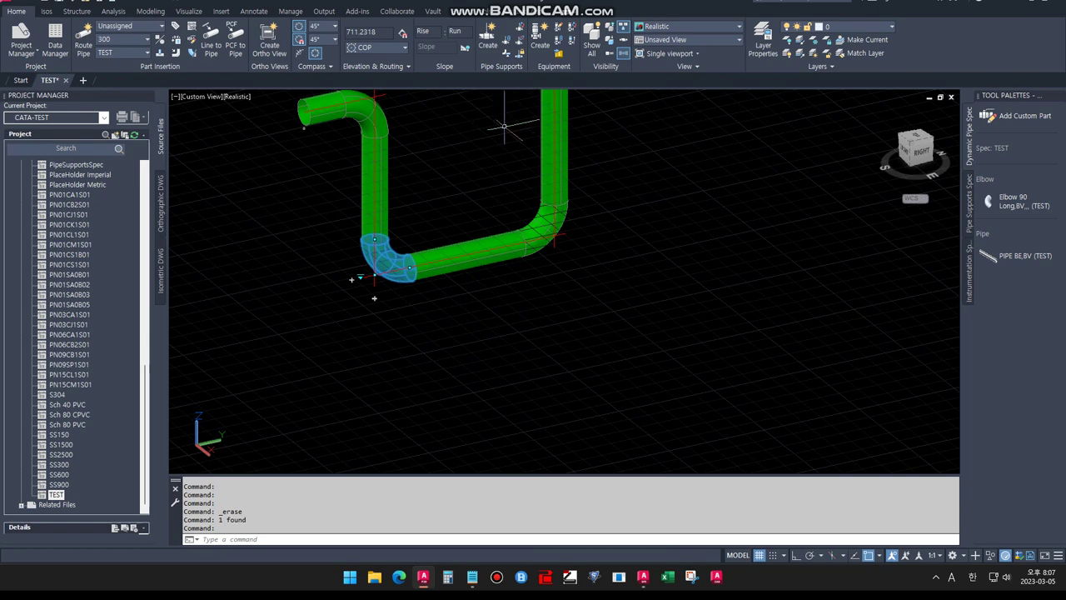
# Start a new pipe support using the Adjustable Welded Trunnion/Stanchion type.
pyautogui.click(488, 42)
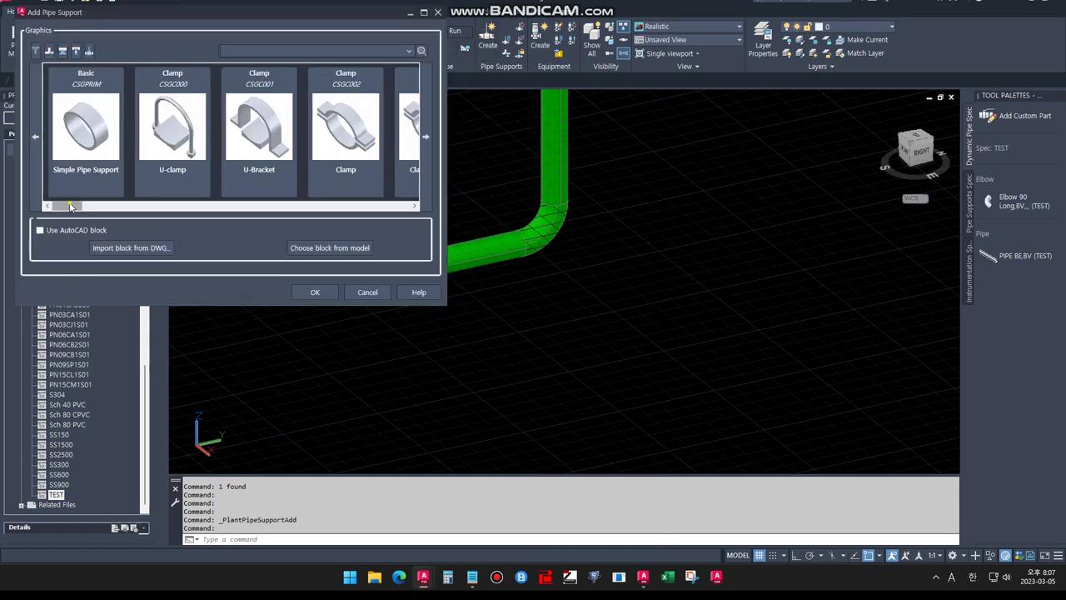
pyautogui.moveTo(71, 206); pyautogui.dragTo(453, 211)
pyautogui.click(350, 136)
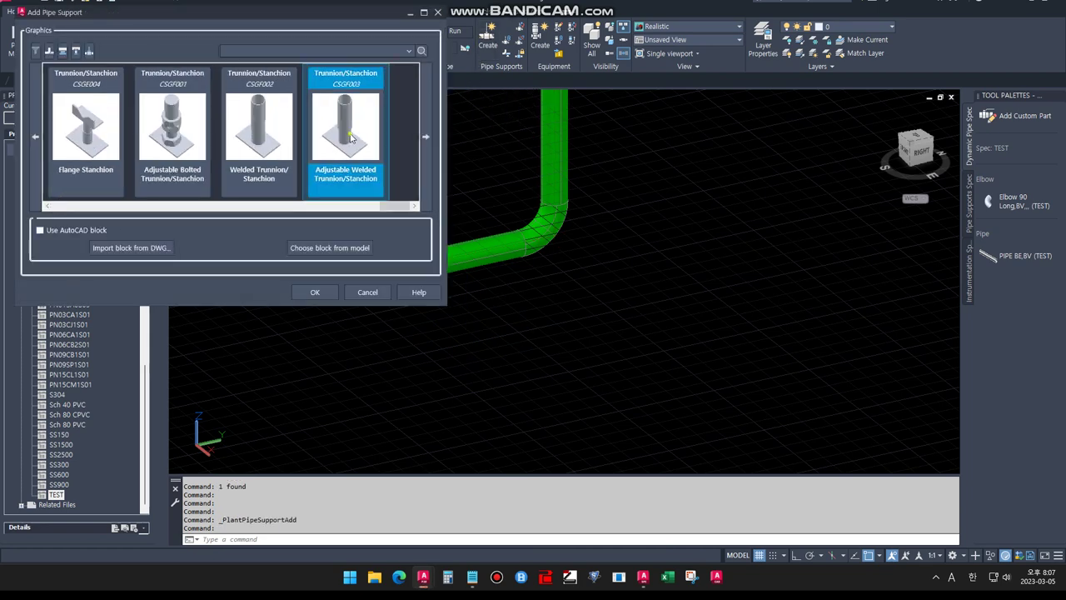
pyautogui.click(313, 292)
# Place trunnion stanchions at the centres of both lower elbows of the green pipe.
pyautogui.scroll(3, 376, 304)
pyautogui.scroll(2, 414, 248)
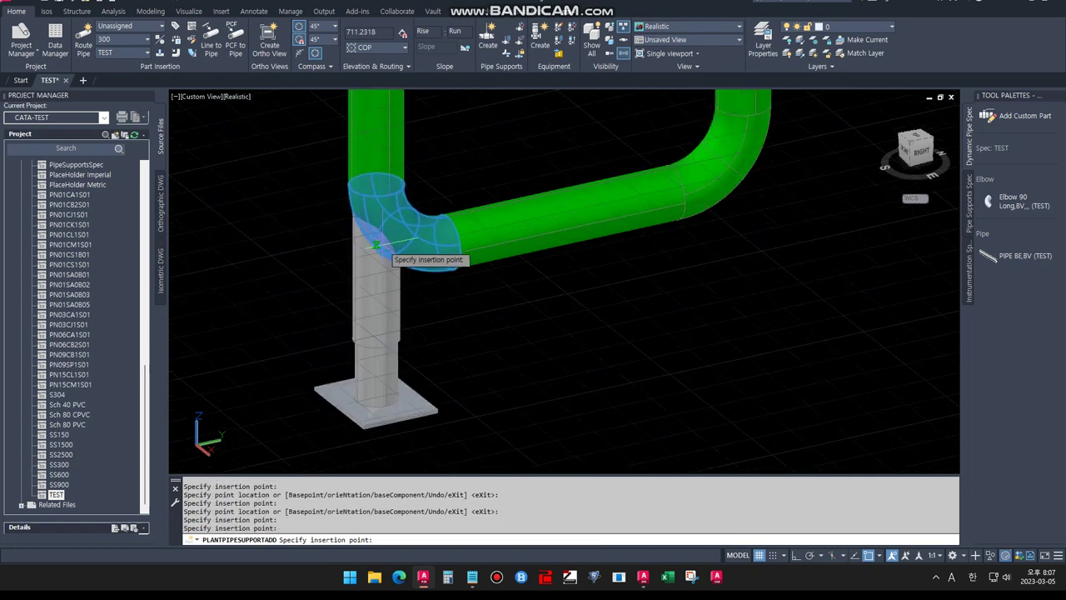
pyautogui.click(376, 244)
pyautogui.moveTo(702, 326); pyautogui.dragTo(609, 377, button='middle')
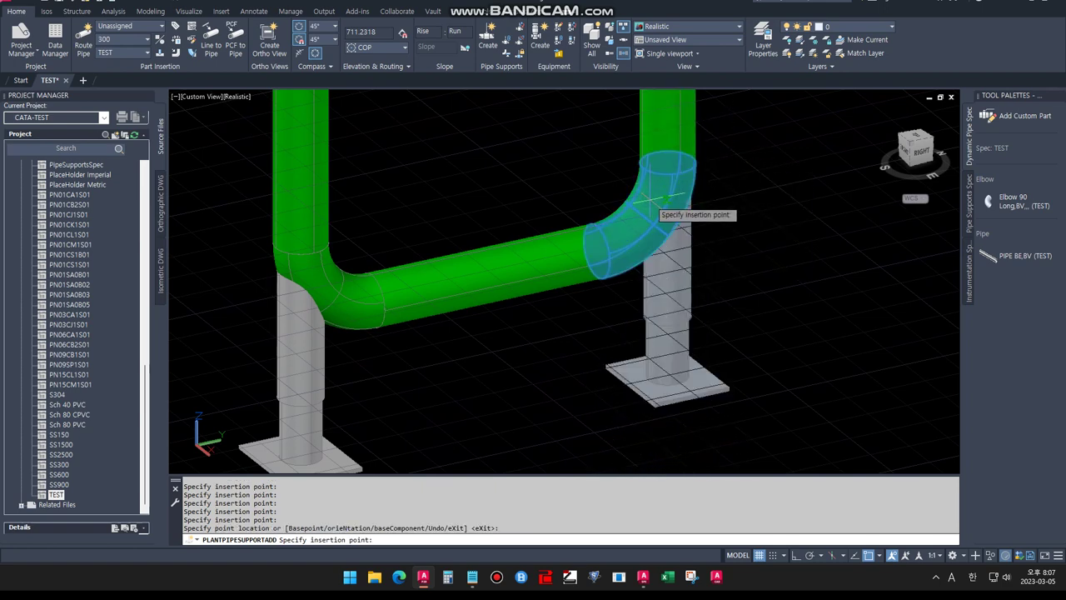
pyautogui.press('Escape')
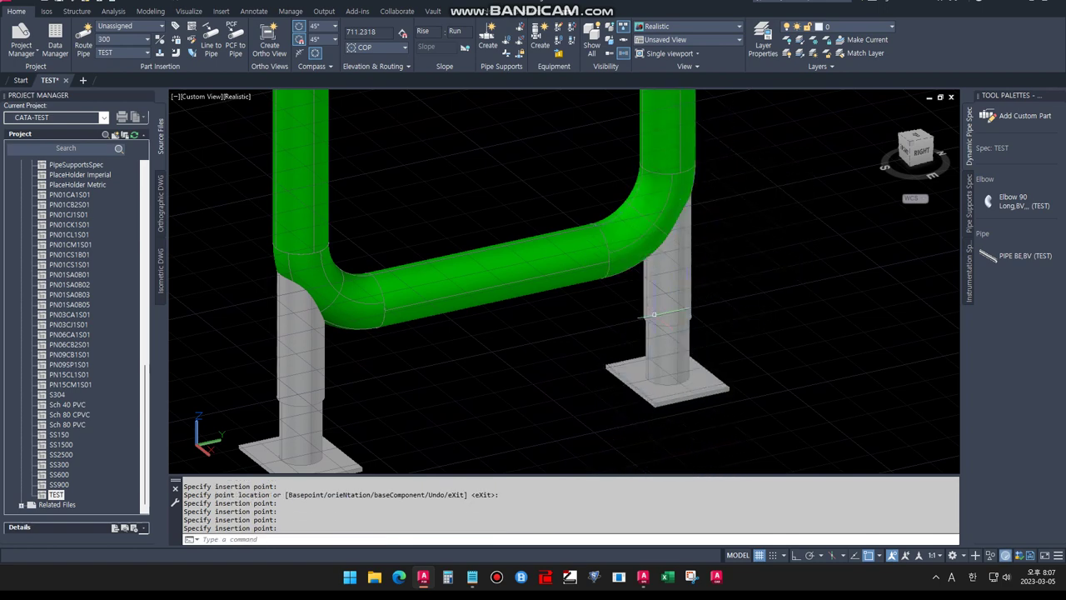
# Orbit and zoom around the model to inspect the new elbow supports.
pyautogui.scroll(-2, 621, 338)
pyautogui.moveTo(617, 369)
pyautogui.keyDown('shift'); pyautogui.mouseDown(button='middle')
pyautogui.moveTo(552, 381)
pyautogui.moveTo(500, 358)
pyautogui.moveTo(574, 358)
pyautogui.moveTo(504, 358)
pyautogui.mouseUp(button='middle'); pyautogui.keyUp('shift')
pyautogui.scroll(-2, 476, 358)
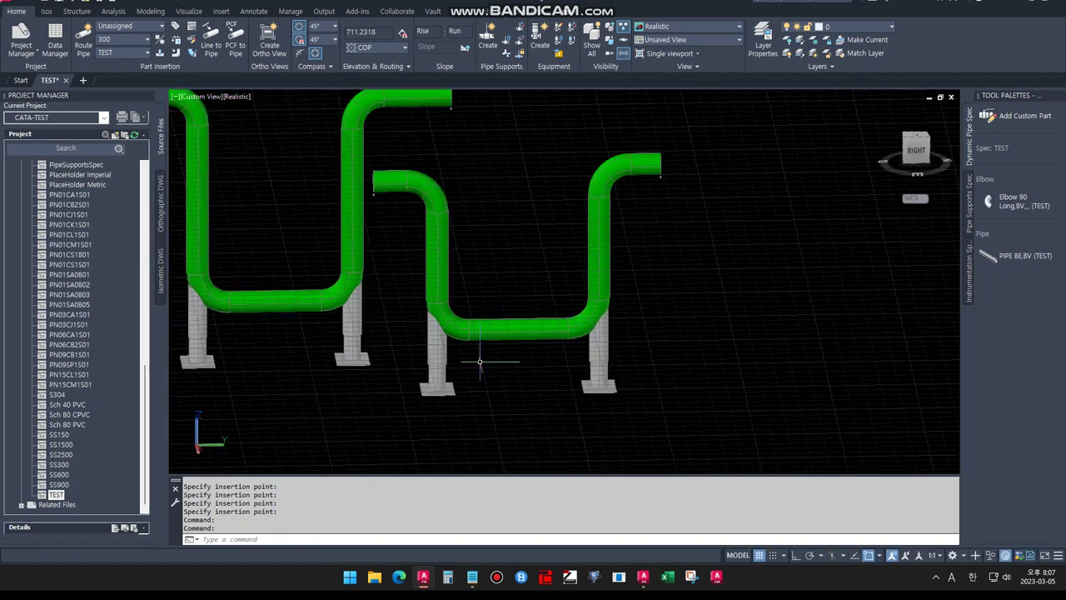
pyautogui.scroll(-1, 475, 360)
pyautogui.scroll(1, 499, 348)
pyautogui.scroll(2, 498, 348)
pyautogui.scroll(2, 541, 328)
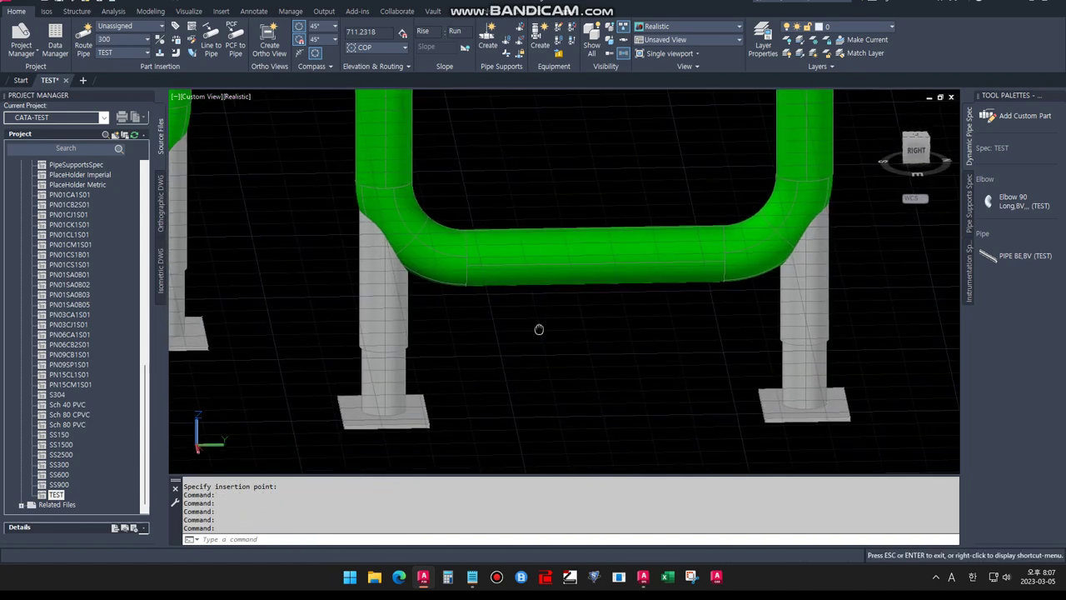
pyautogui.scroll(-3, 547, 353)
pyautogui.moveTo(547, 352)
pyautogui.keyDown('shift'); pyautogui.mouseDown(button='middle')
pyautogui.moveTo(586, 364)
pyautogui.moveTo(573, 352)
pyautogui.mouseUp(button='middle'); pyautogui.keyUp('shift')
pyautogui.scroll(1, 569, 347)
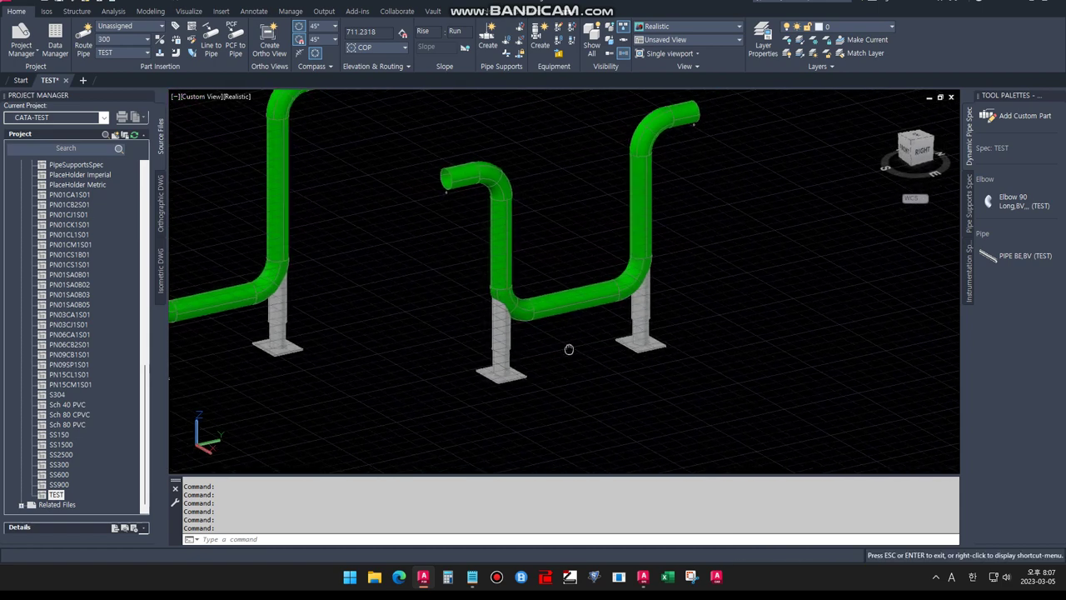
pyautogui.scroll(2, 567, 339)
pyautogui.click(476, 582)
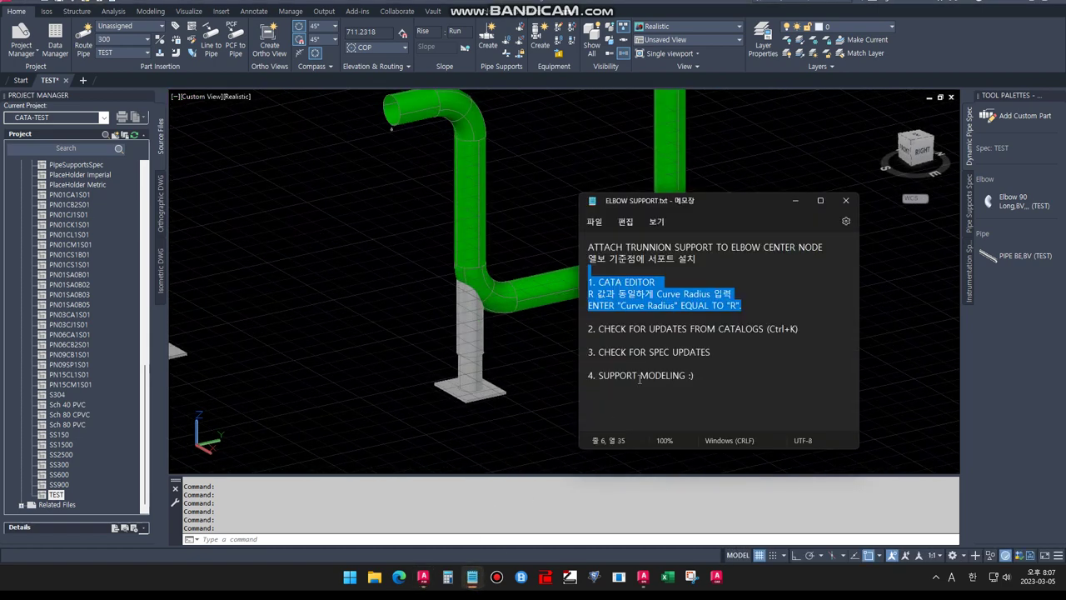
pyautogui.click(736, 315)
pyautogui.moveTo(744, 306); pyautogui.dragTo(598, 308)
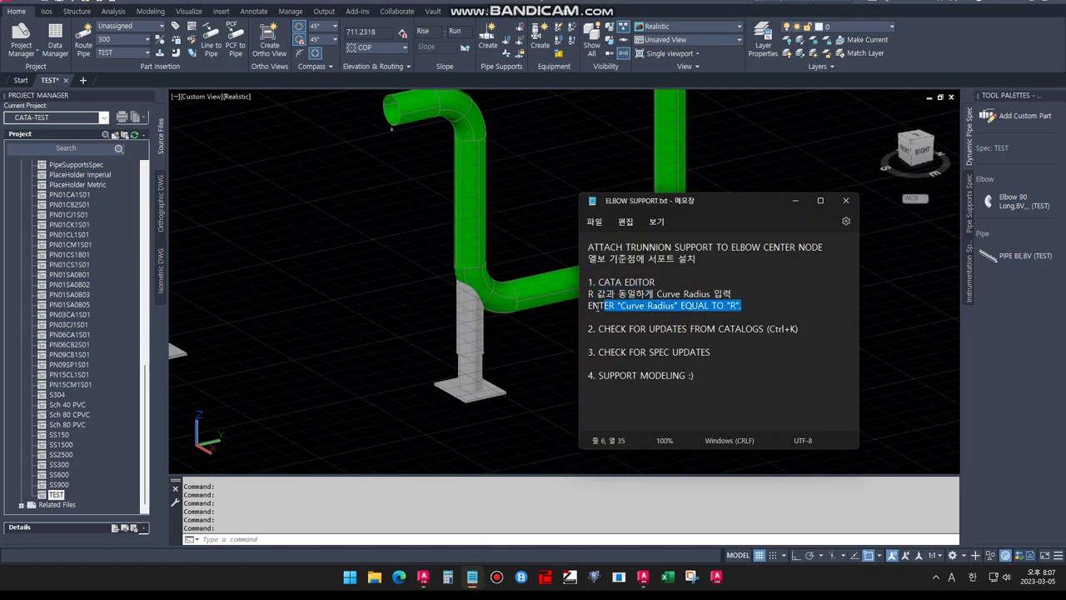
pyautogui.moveTo(713, 353); pyautogui.dragTo(583, 349)
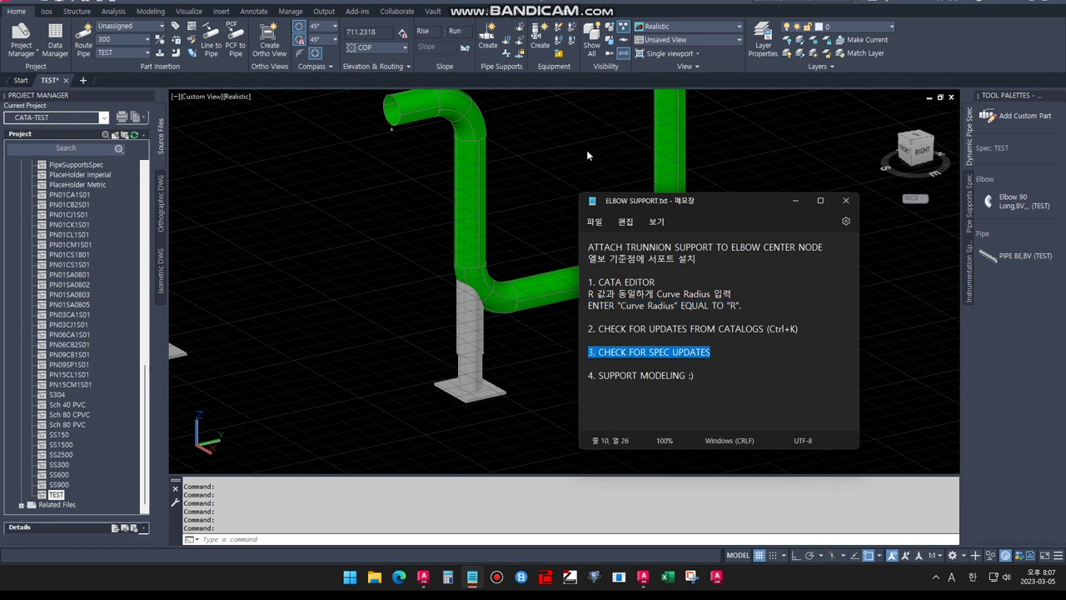
pyautogui.click(795, 200)
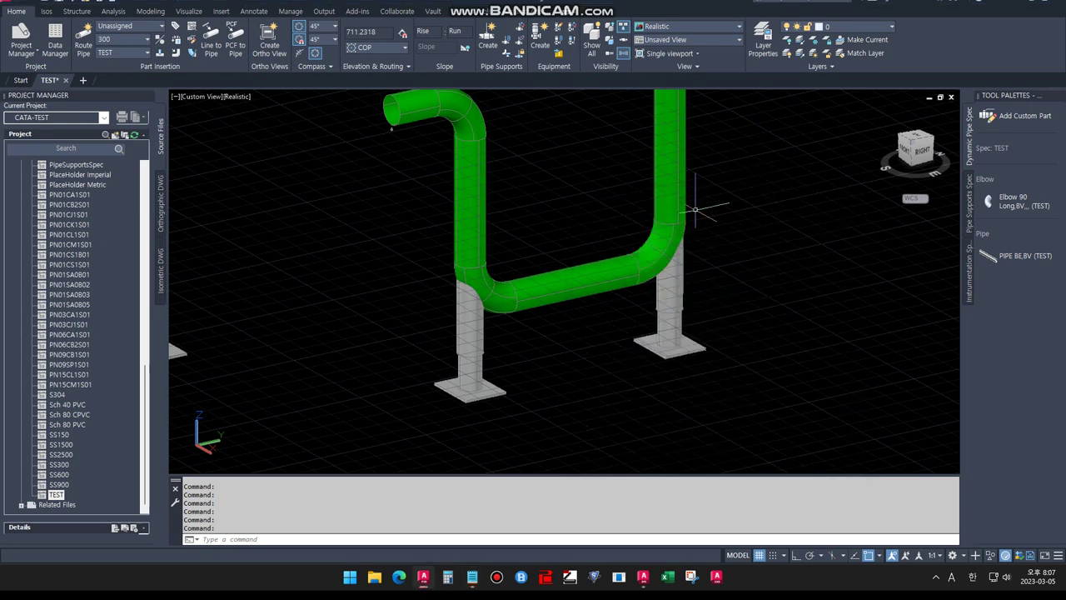